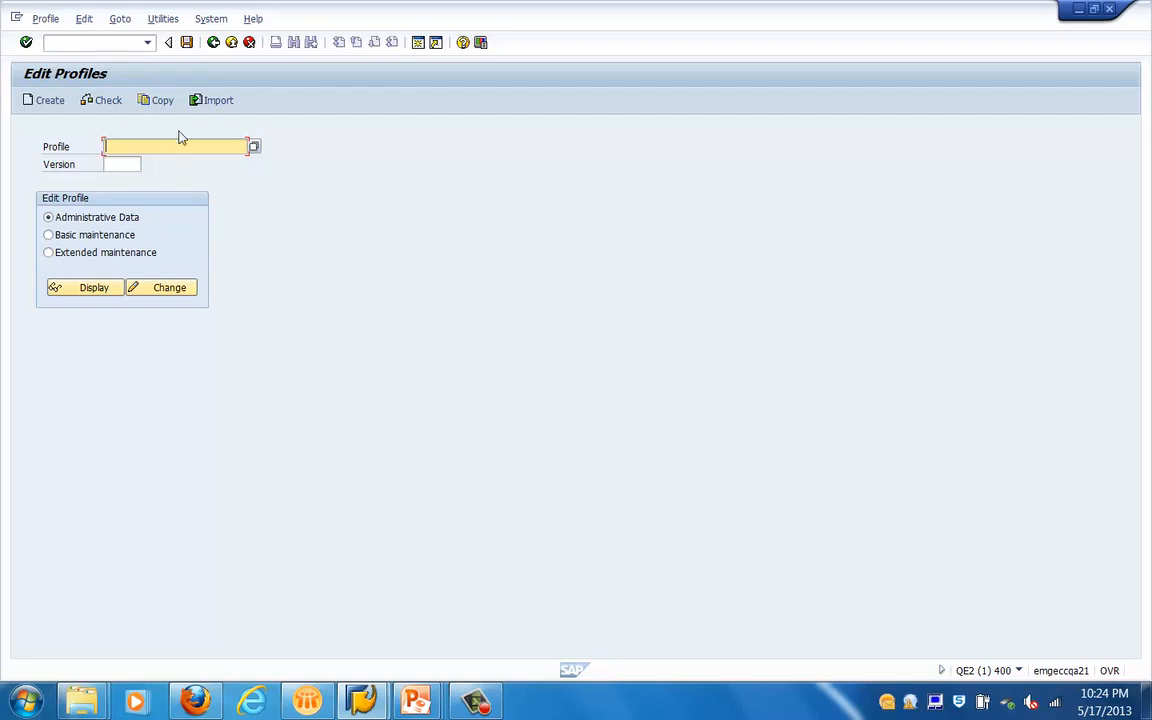
- Select the instance profile QE2_DVEBMGS01_EMGECCQA21 from the list of available profiles
left_click(254, 148)
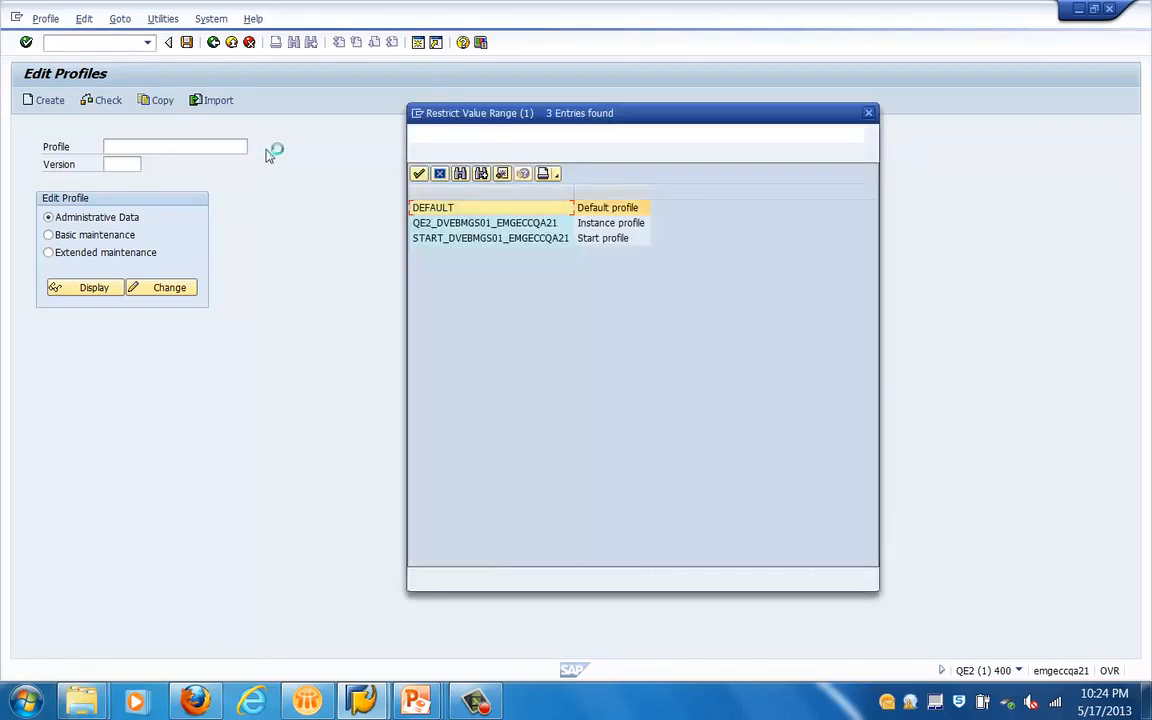
left_click(455, 226)
left_click(449, 241)
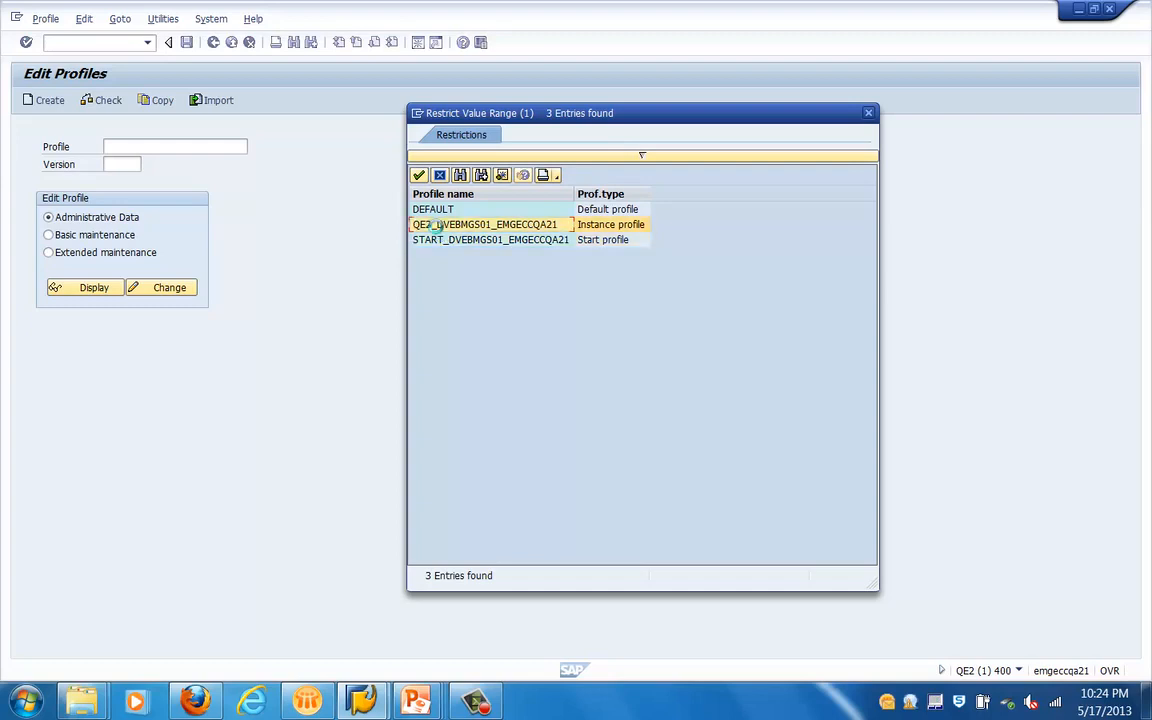
double_click(436, 226)
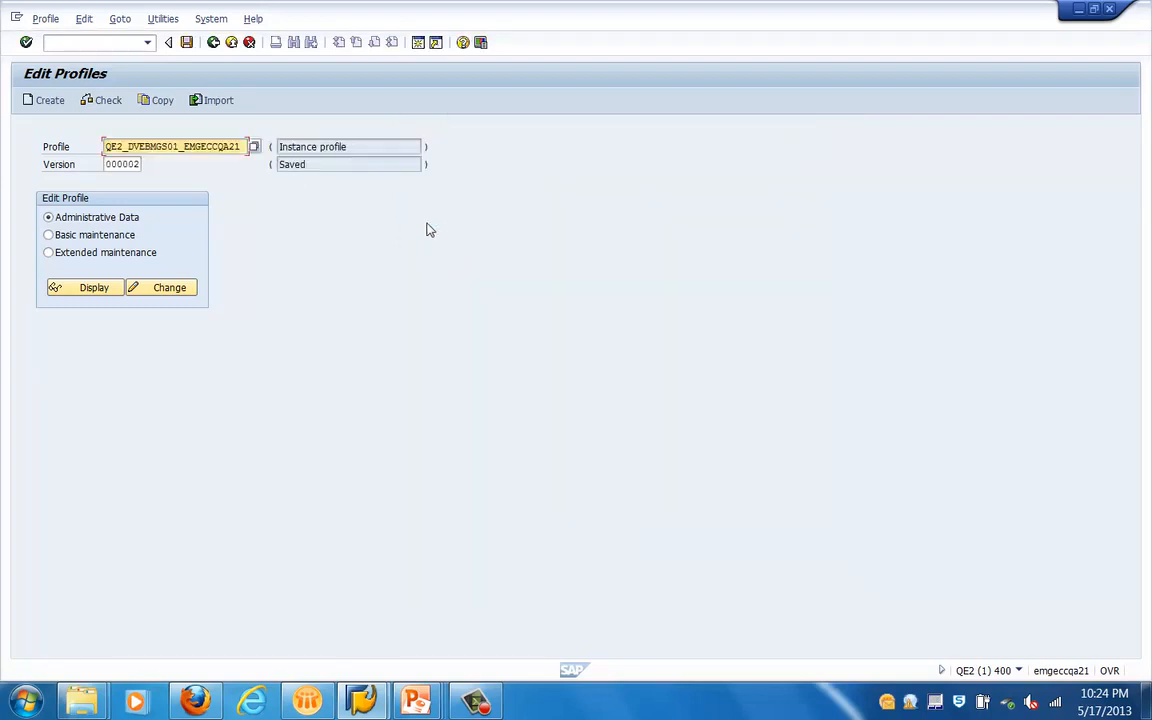
- Open the instance profile's administrative data in change mode, check the reference server name, and return to the profile selection
left_click(162, 289)
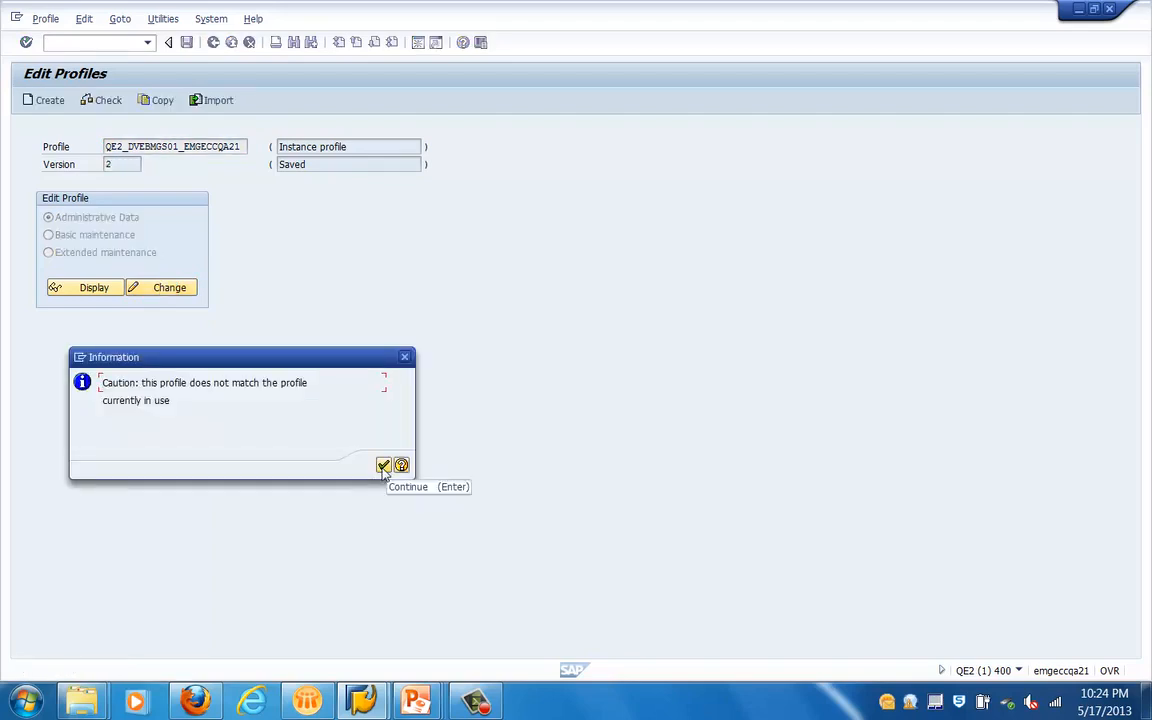
left_click(383, 468)
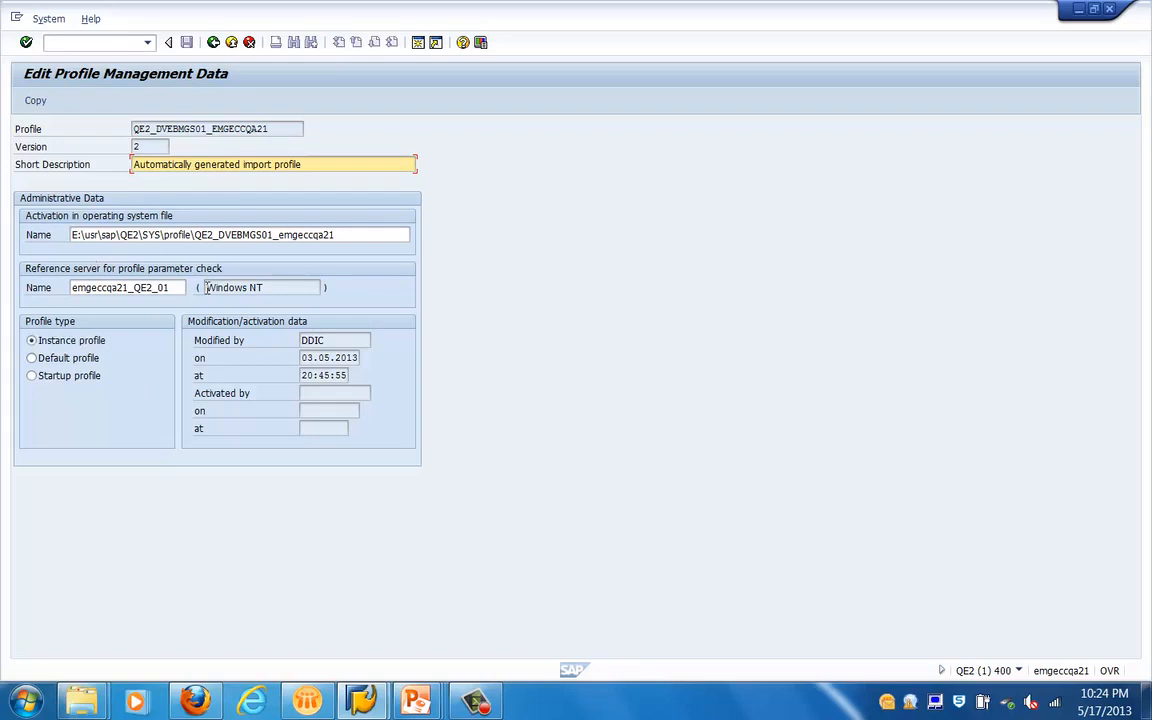
left_click(101, 286)
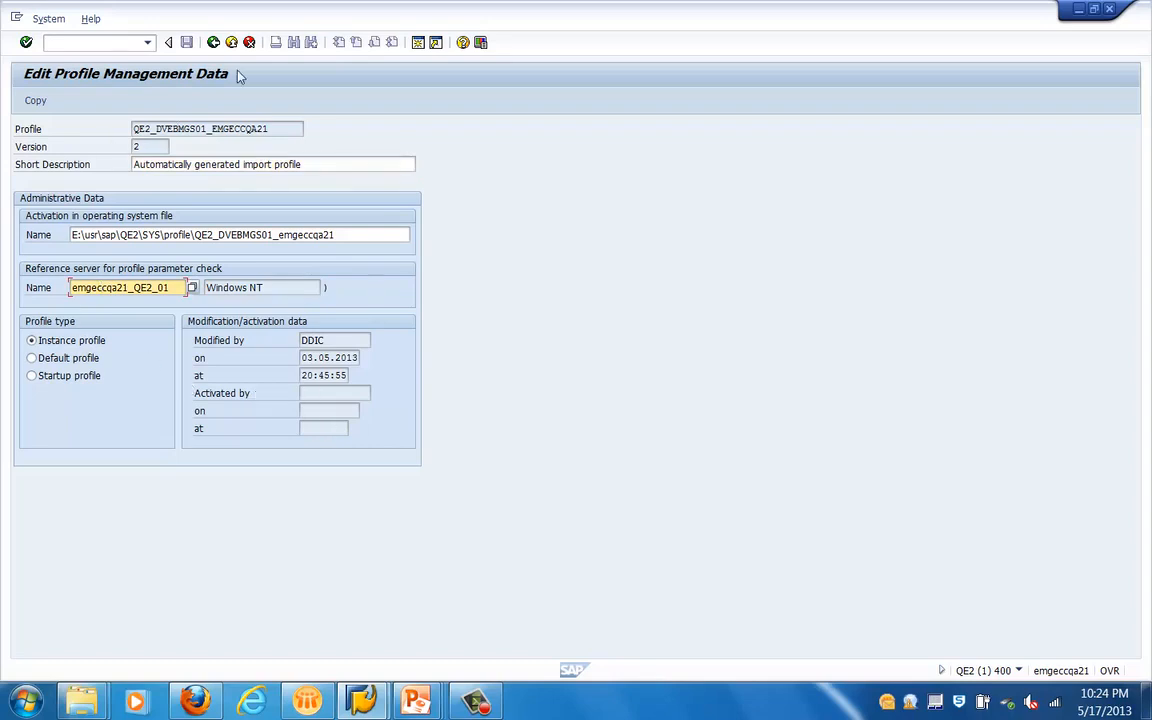
left_click(213, 42)
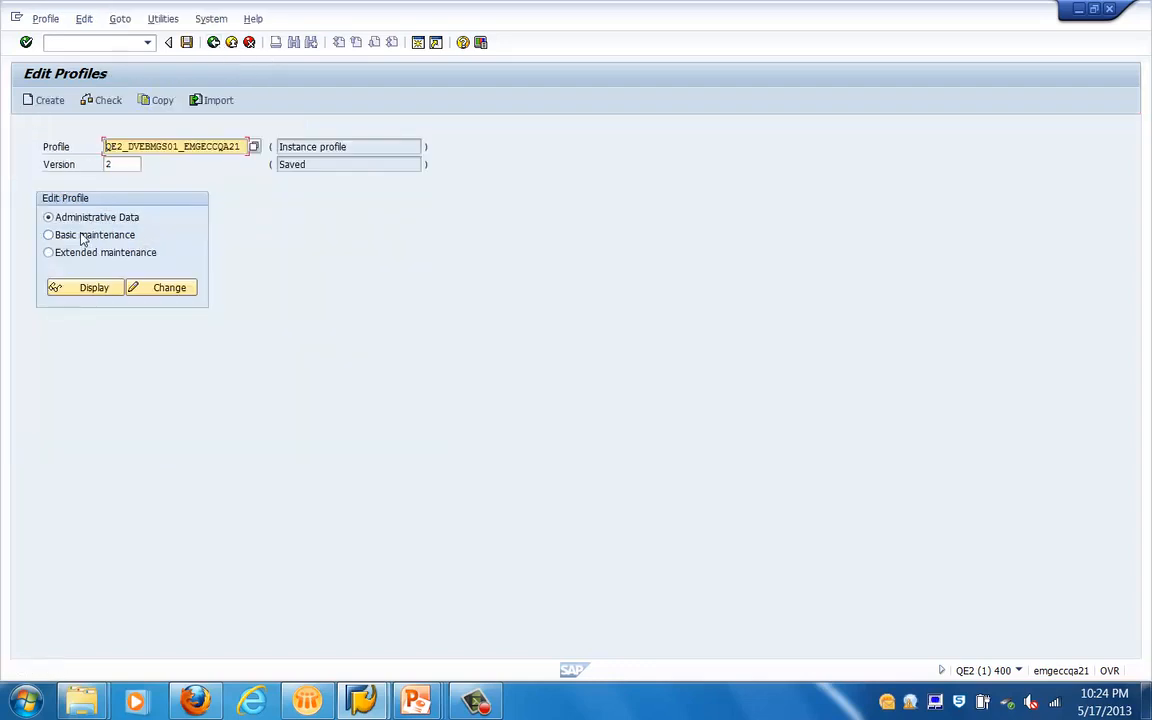
- Display the profile's basic maintenance data and examine the buffer sizes and numbers of work processes before returning to the profile selection
left_click(85, 234)
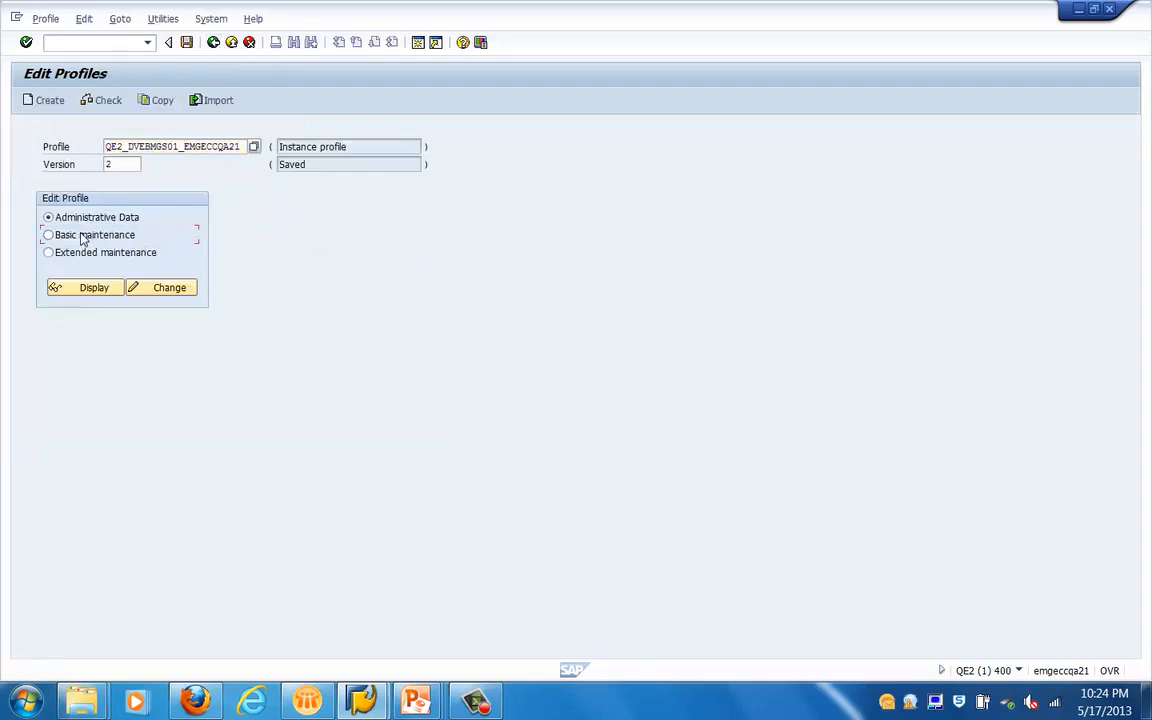
left_click(103, 289)
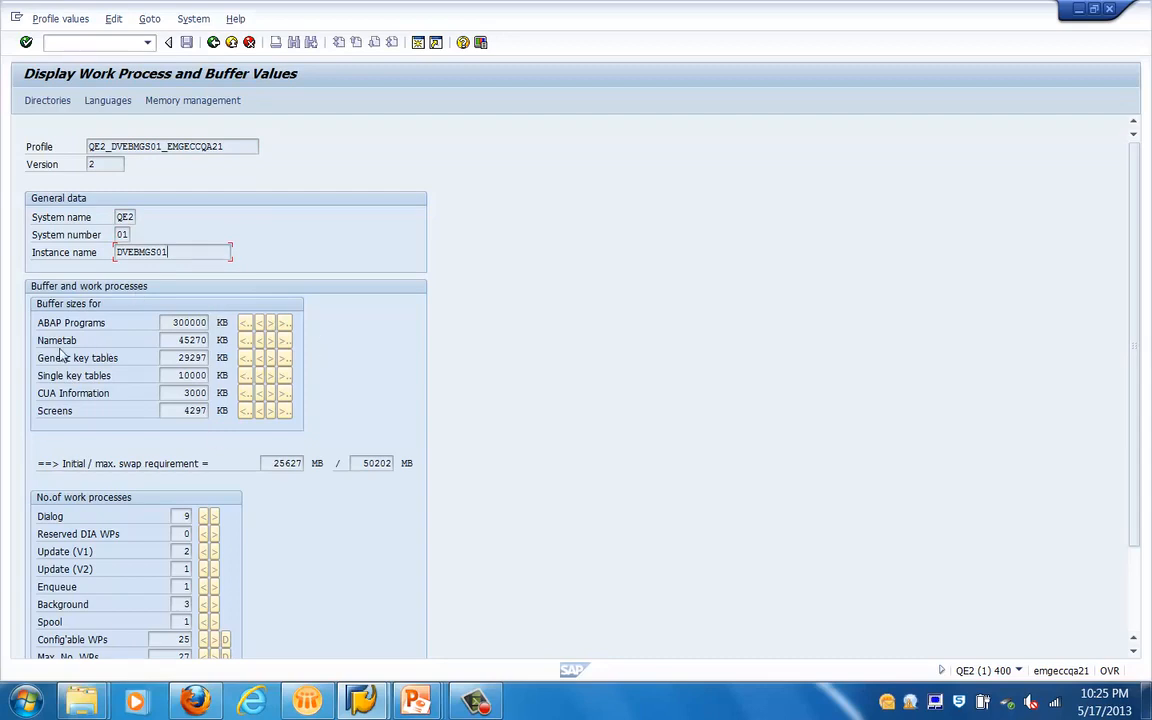
left_click(76, 322)
left_click(60, 337)
left_click(77, 374)
left_click(62, 557)
left_click(62, 589)
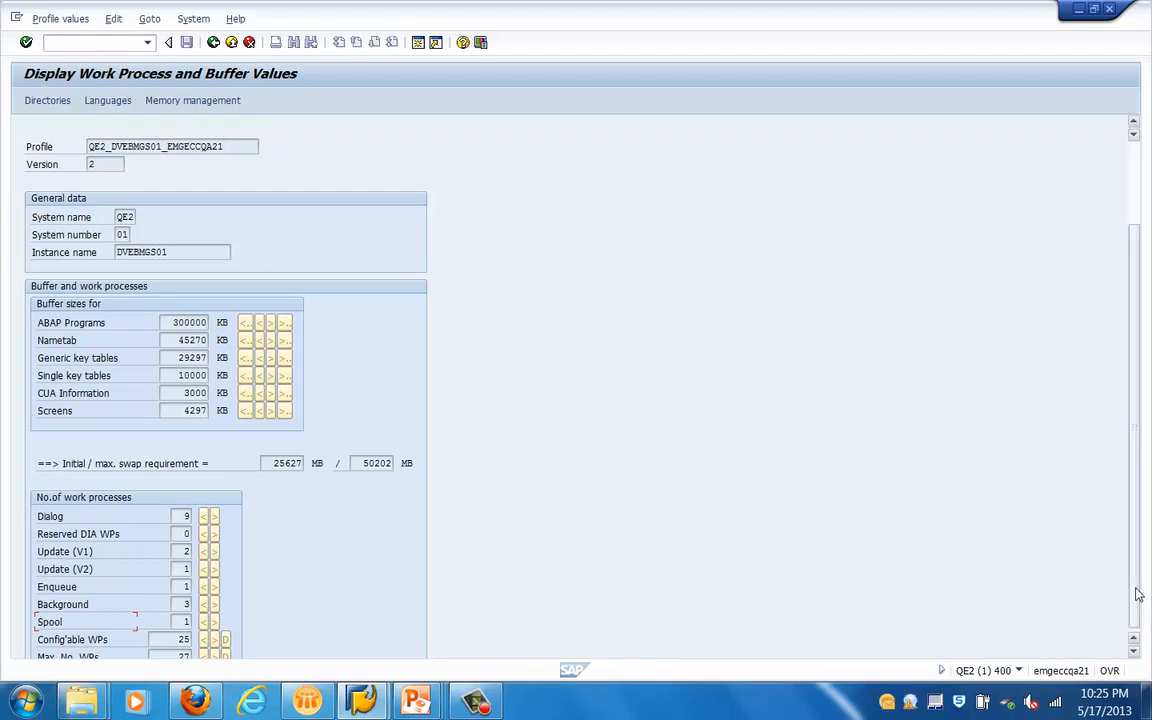
scroll(1137, 599, "down", 3)
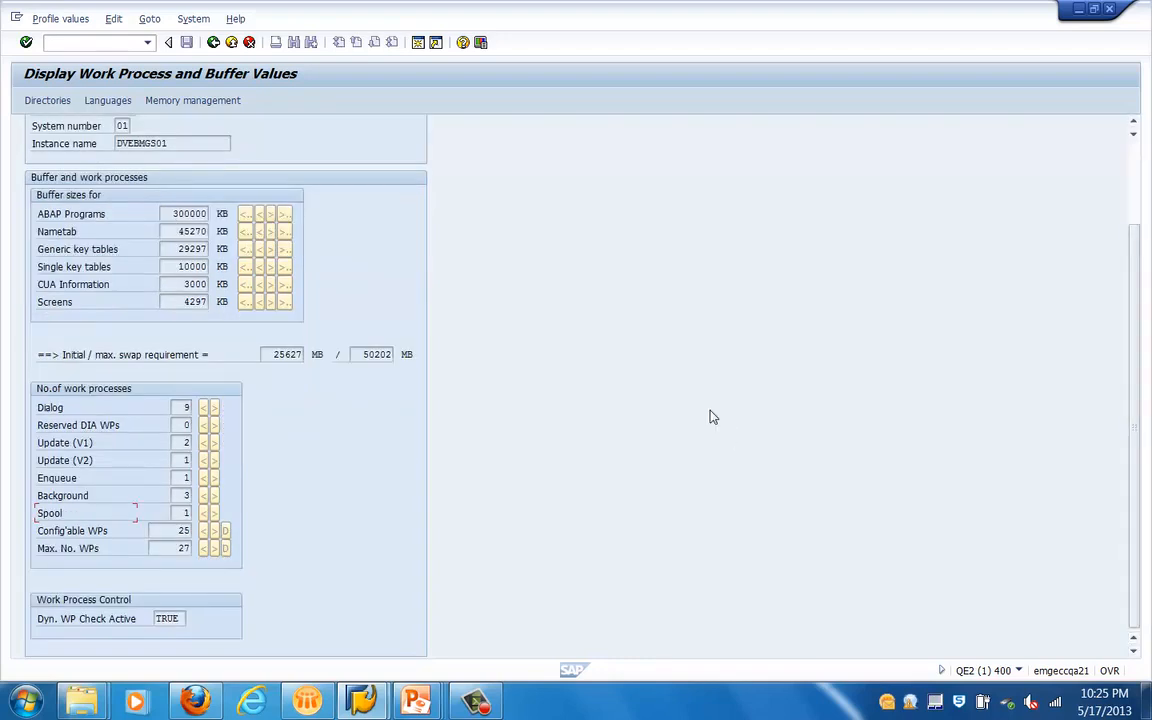
left_click(213, 43)
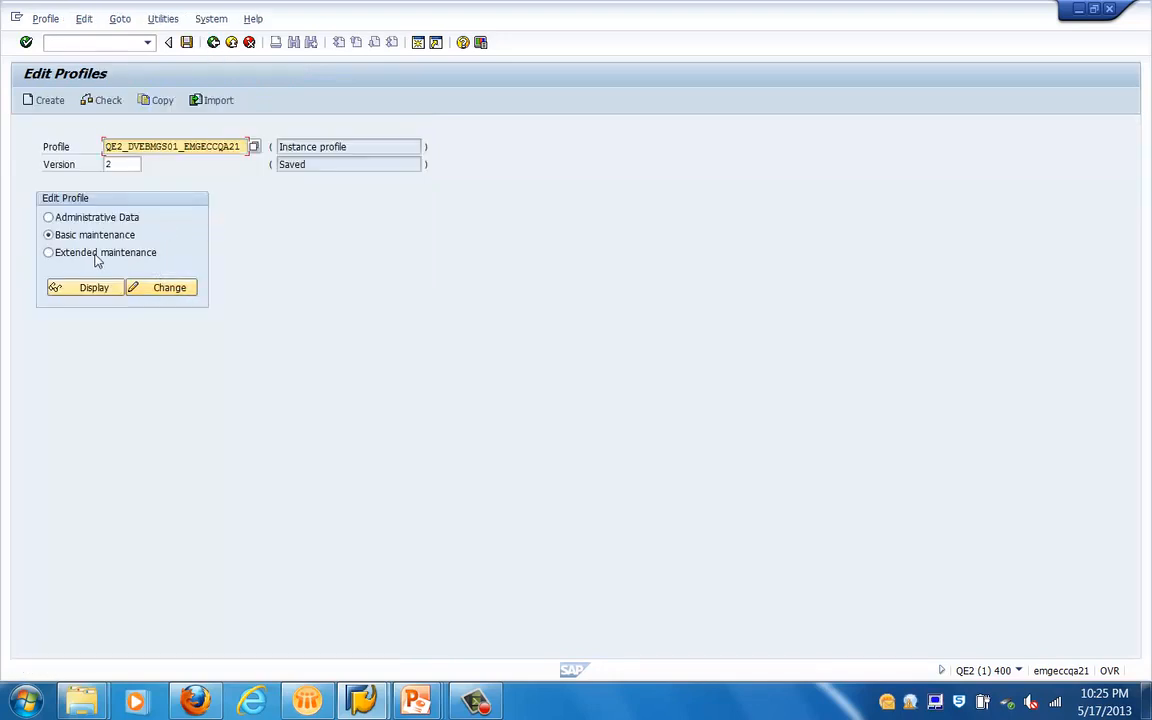
- Open the instance profile in change mode with Extended maintenance, accepting the caution about the profile in use
left_click(95, 256)
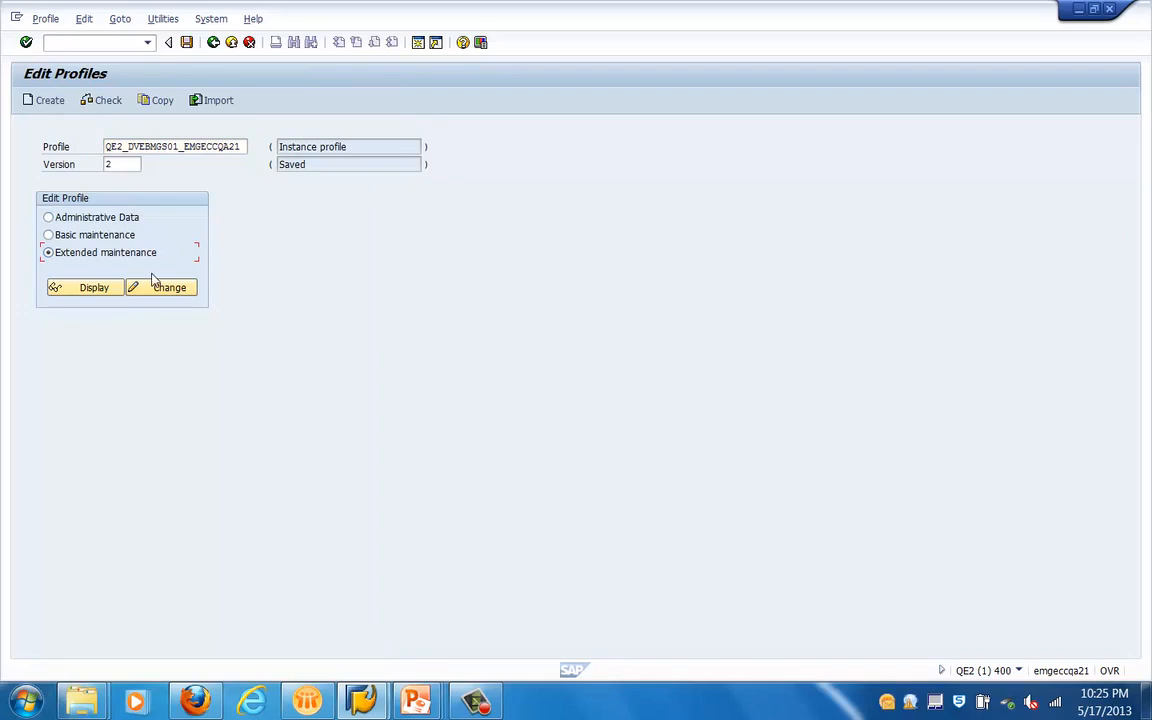
left_click(178, 292)
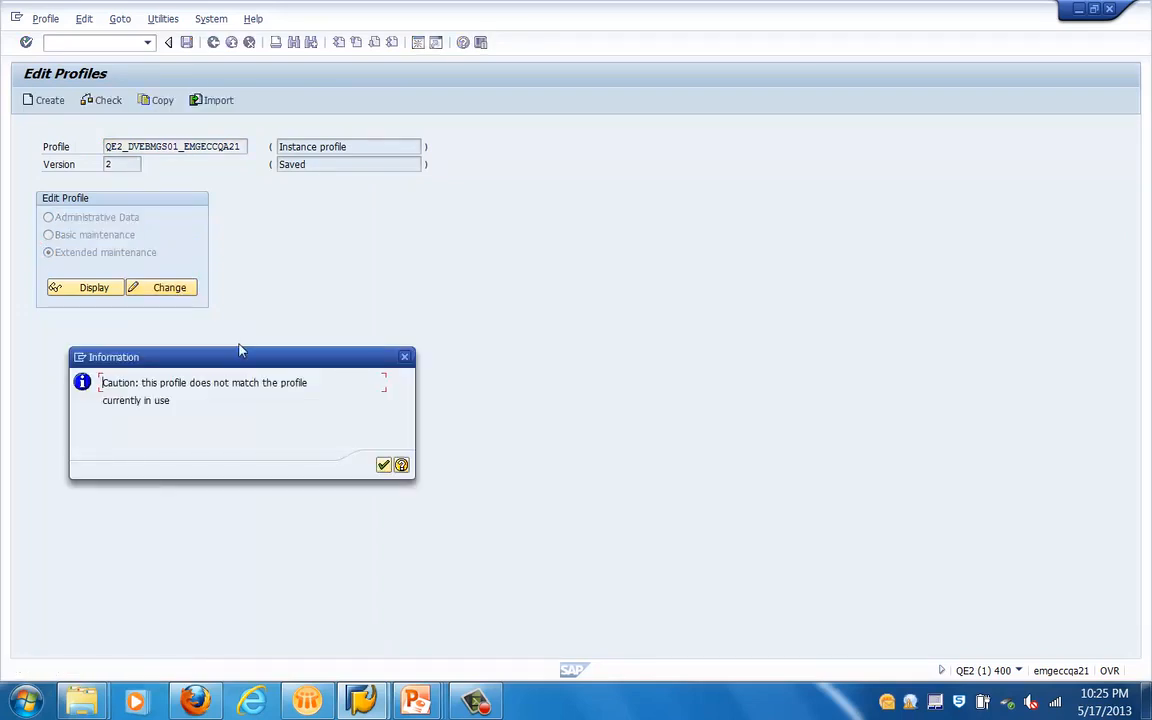
left_click(383, 466)
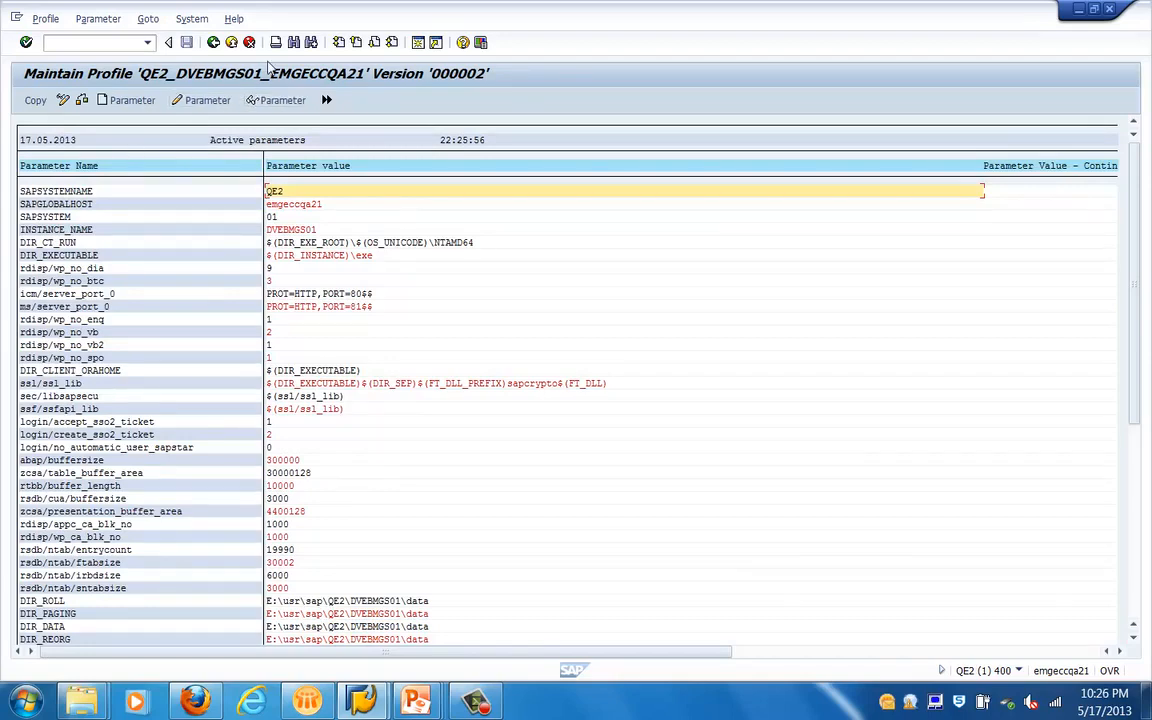
- Search the active parameters for "login", review the matching entries, and close the search
left_click(294, 45)
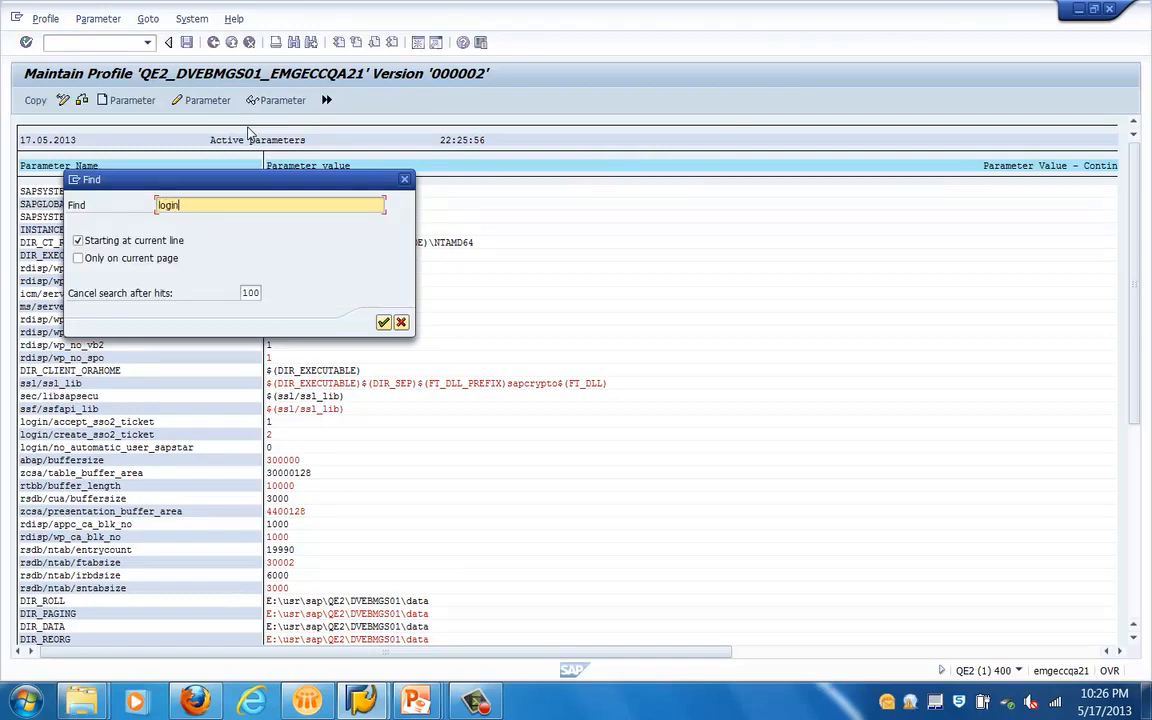
key("Return")
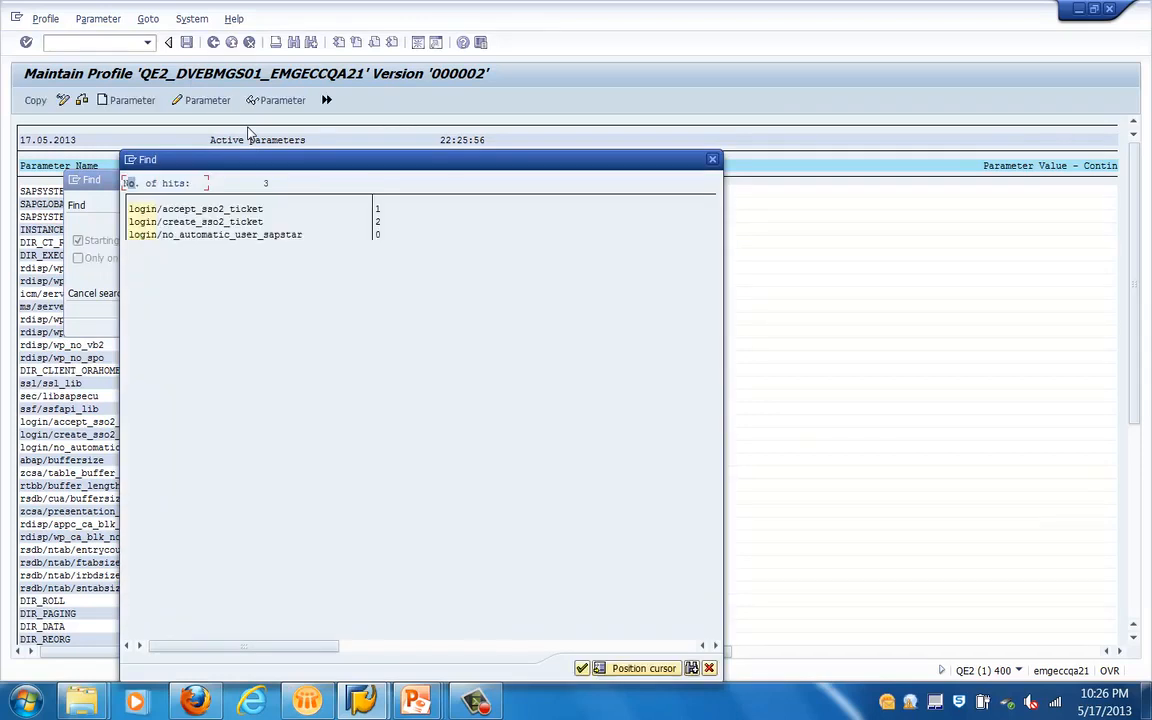
left_click(206, 209)
left_click(205, 222)
left_click(206, 238)
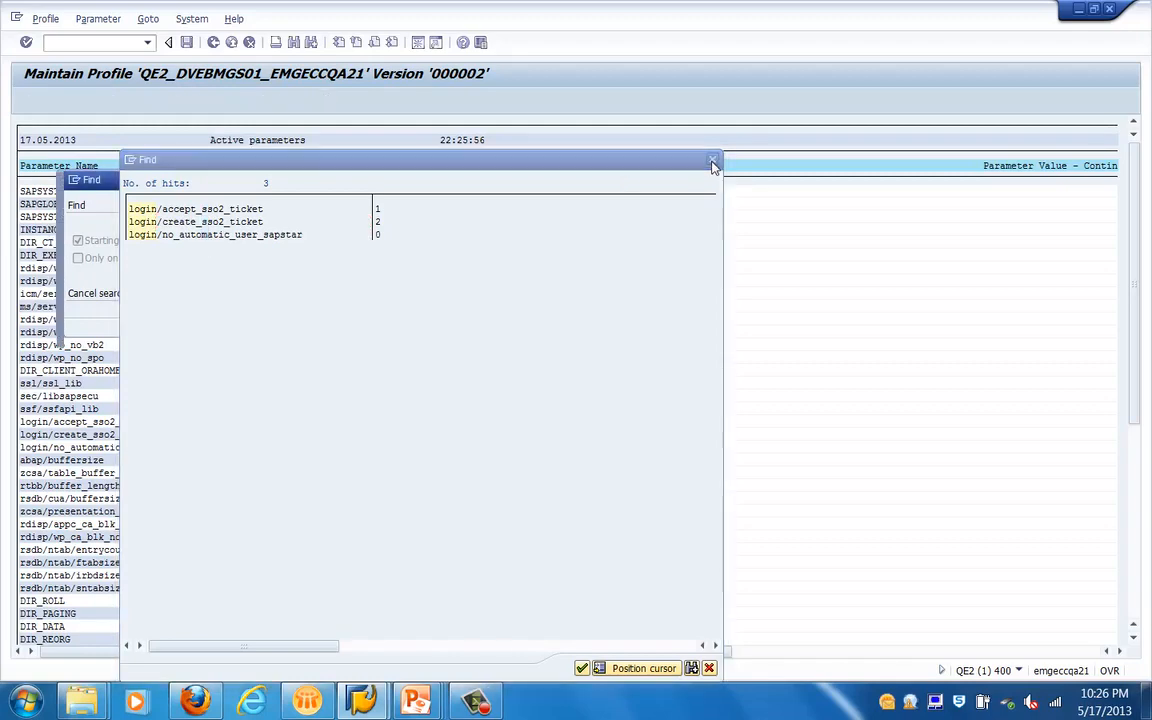
left_click(713, 162)
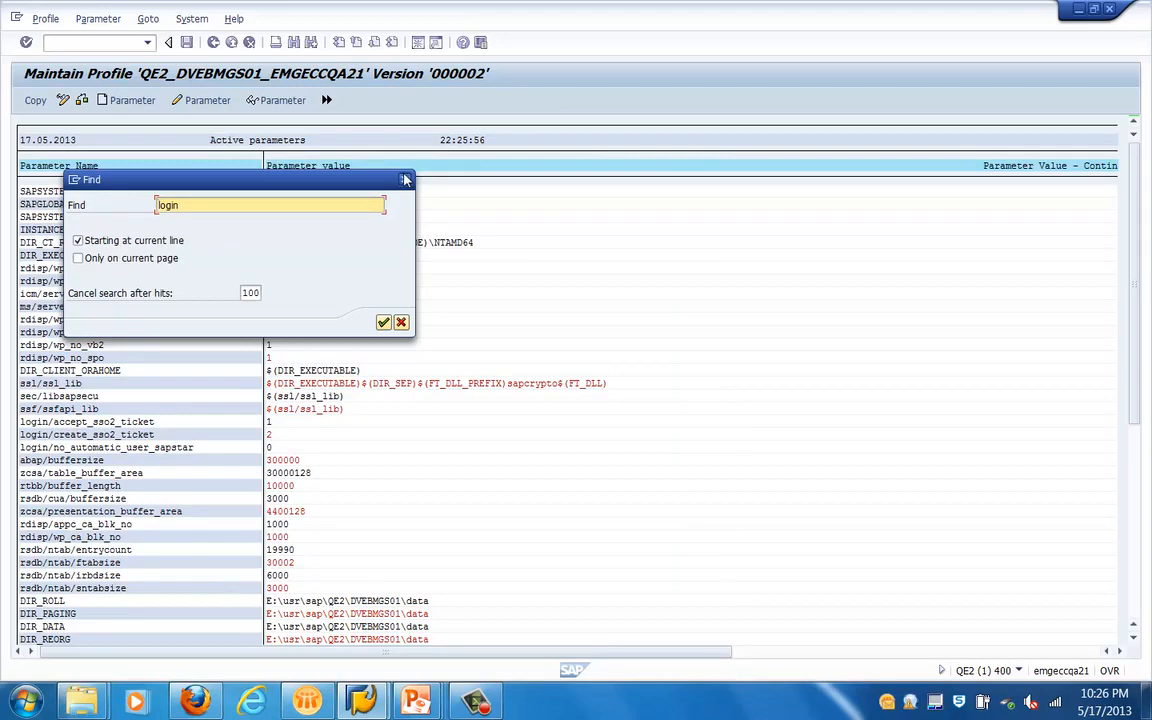
left_click(406, 180)
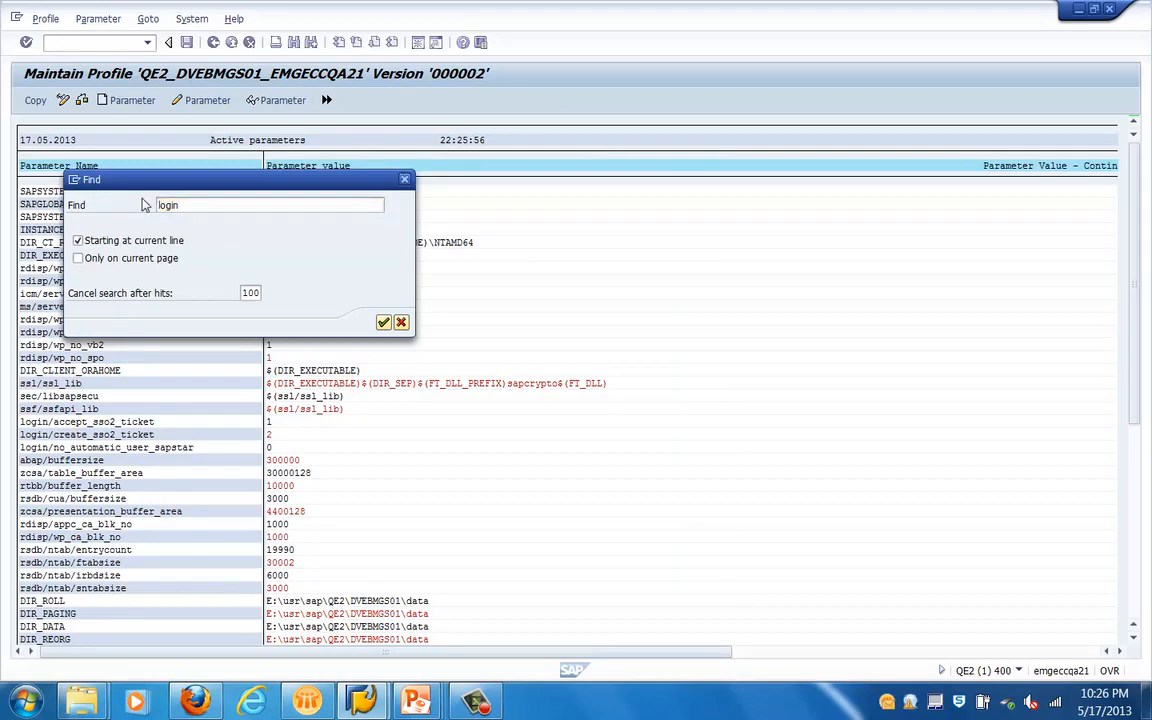
- Start a new profile parameter and copy the minimum password length parameter name from the SAP Login Profile Parameters slide in PowerPoint
left_click(112, 104)
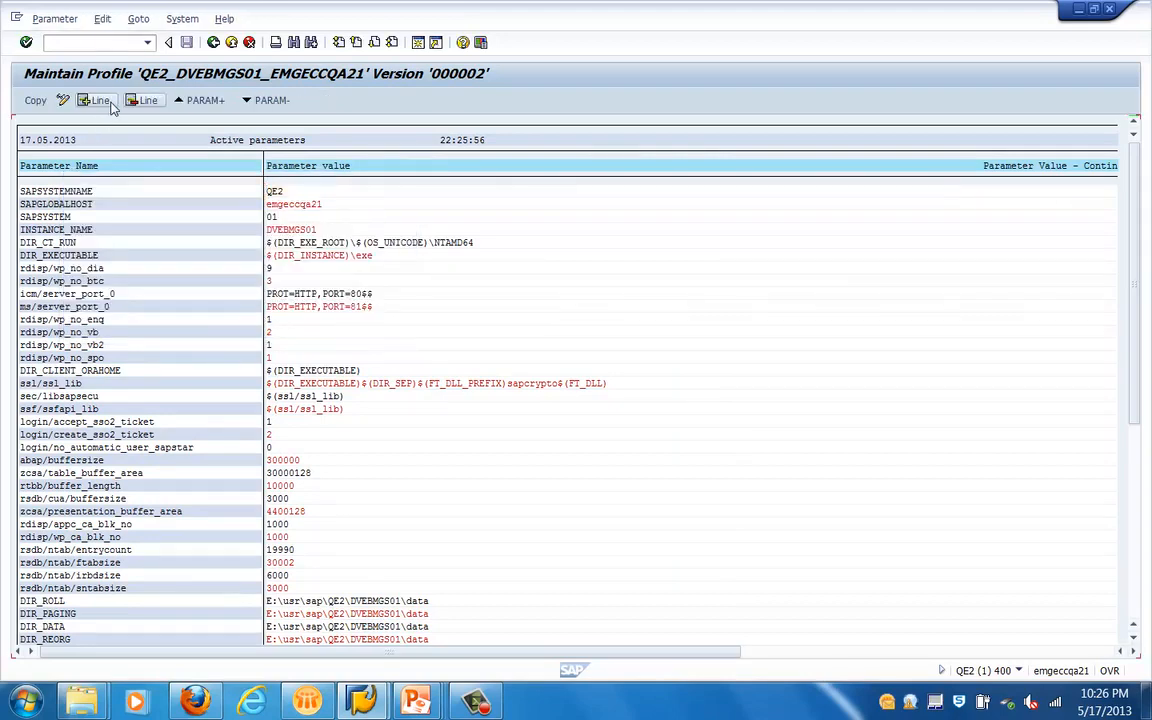
left_click(108, 104)
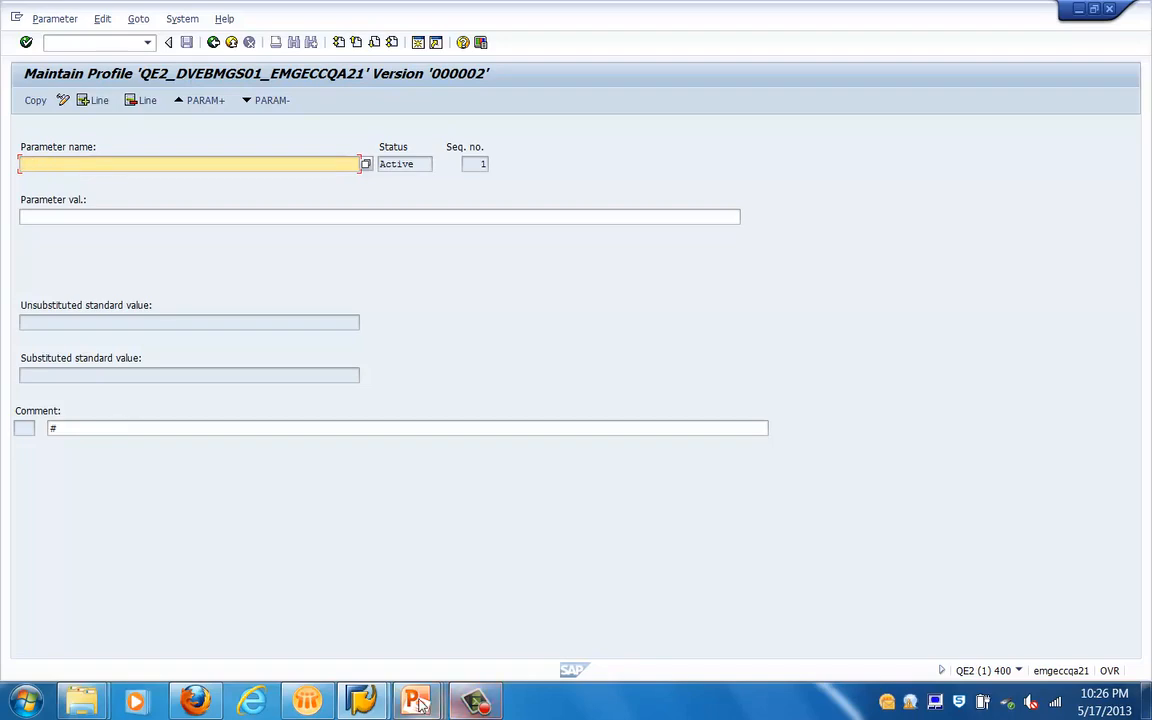
mouse_move(416, 703)
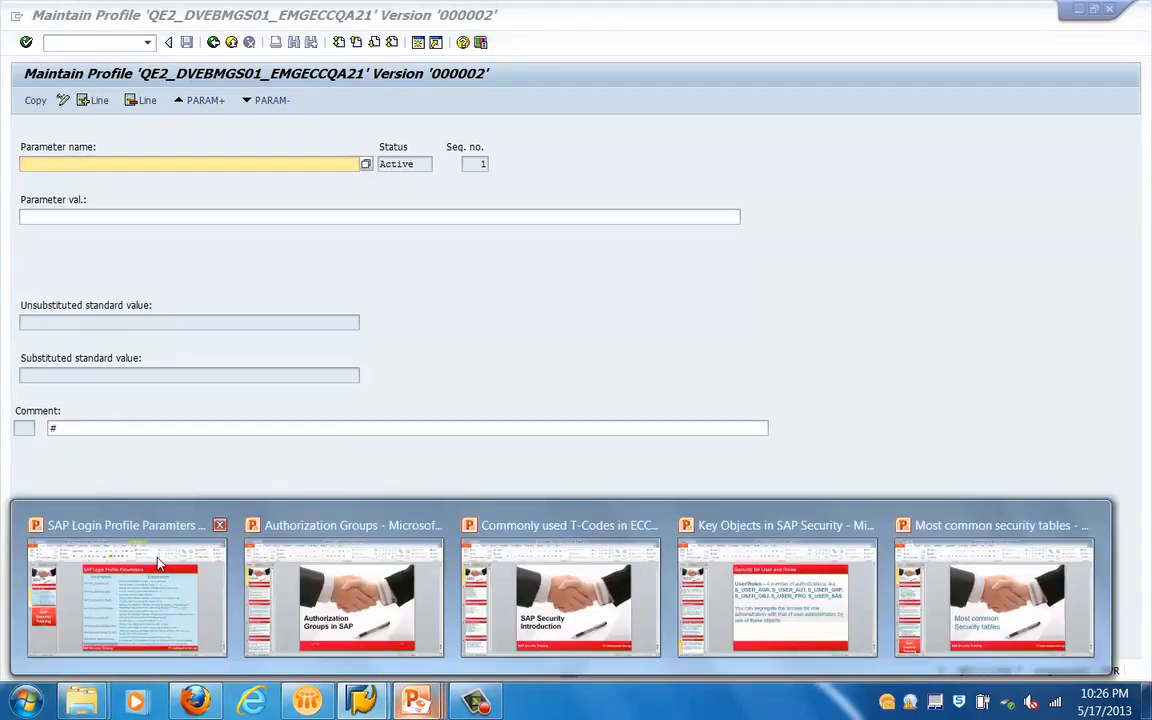
left_click(157, 564)
left_click(464, 251)
left_click_drag(326, 250, 479, 262)
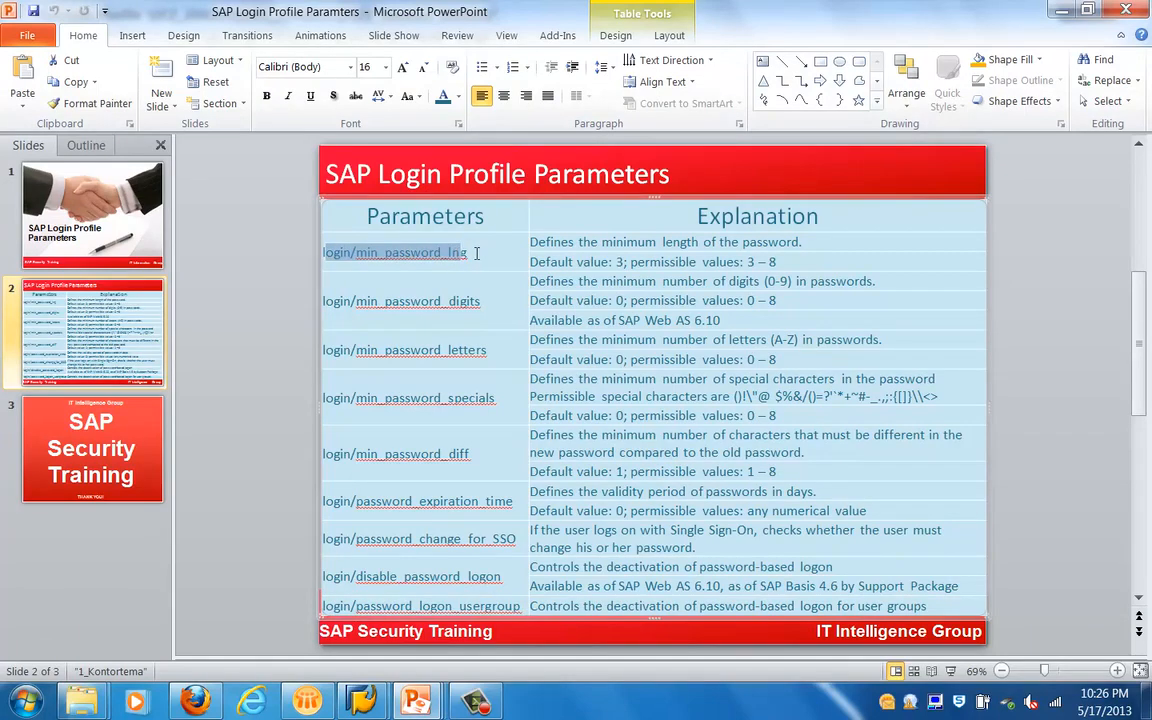
left_click(477, 253)
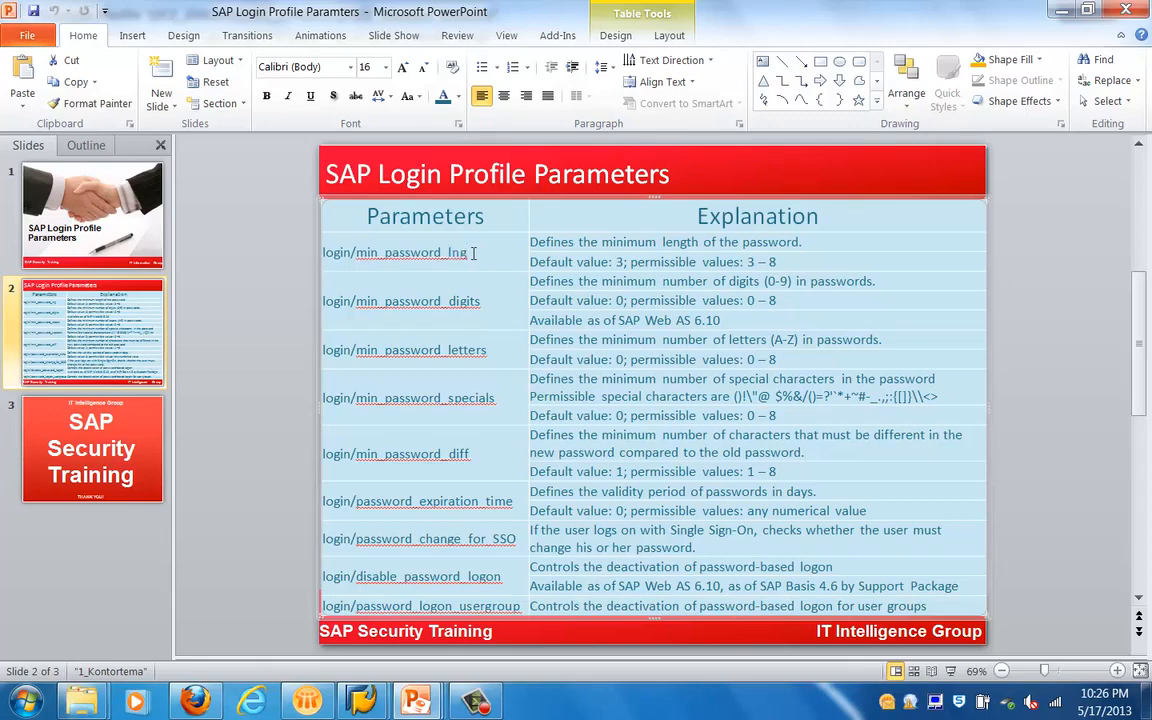
left_click(324, 252)
key("ctrl+c")
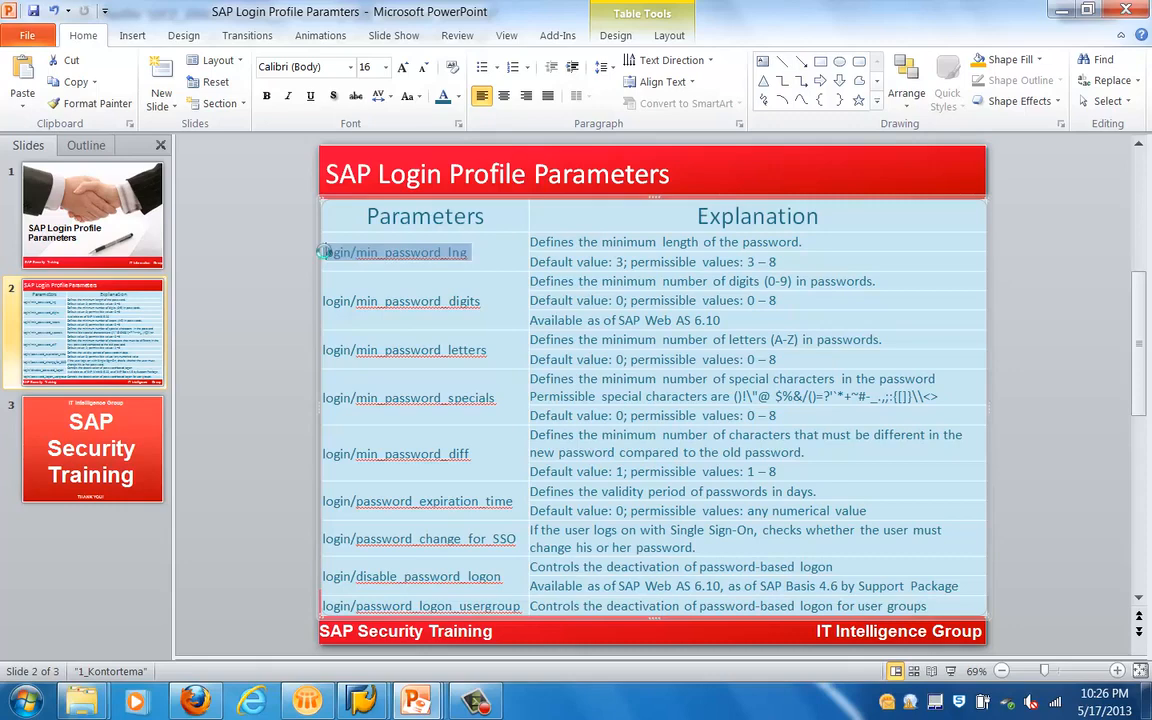
- Back in SAP, create the parameter ogin/min_password_lng with the value 6, accepting the unknown name and applying the entry
left_click(615, 35)
left_click(1054, 11)
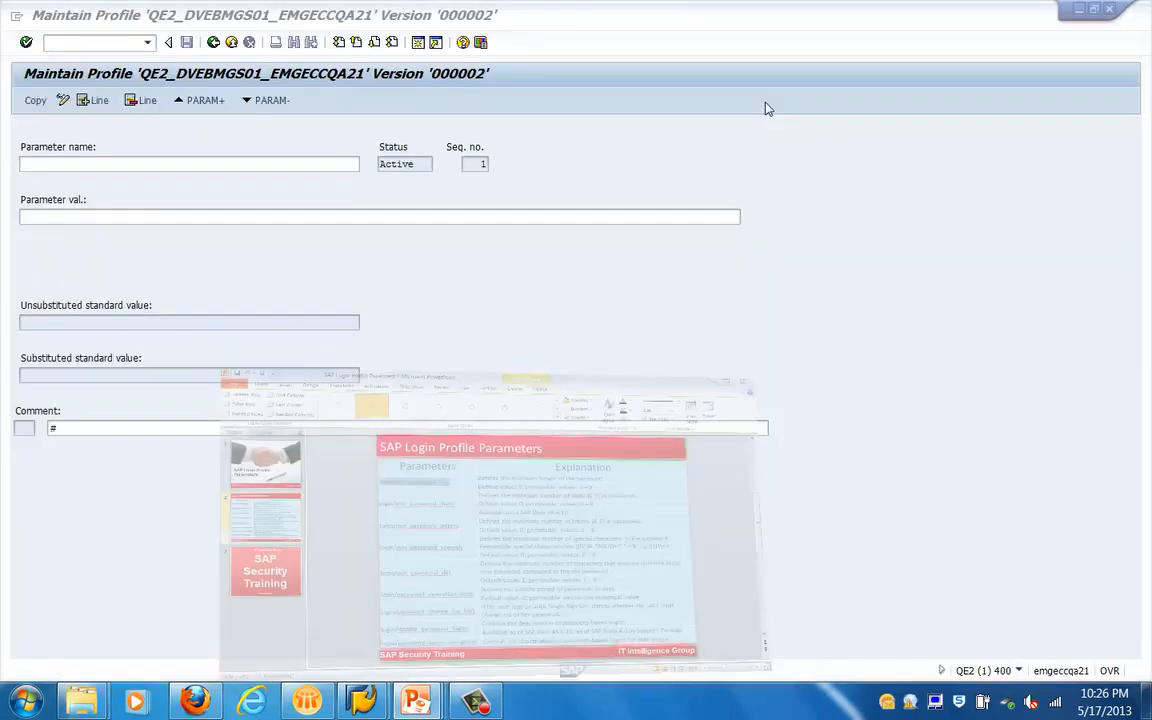
left_click(157, 165)
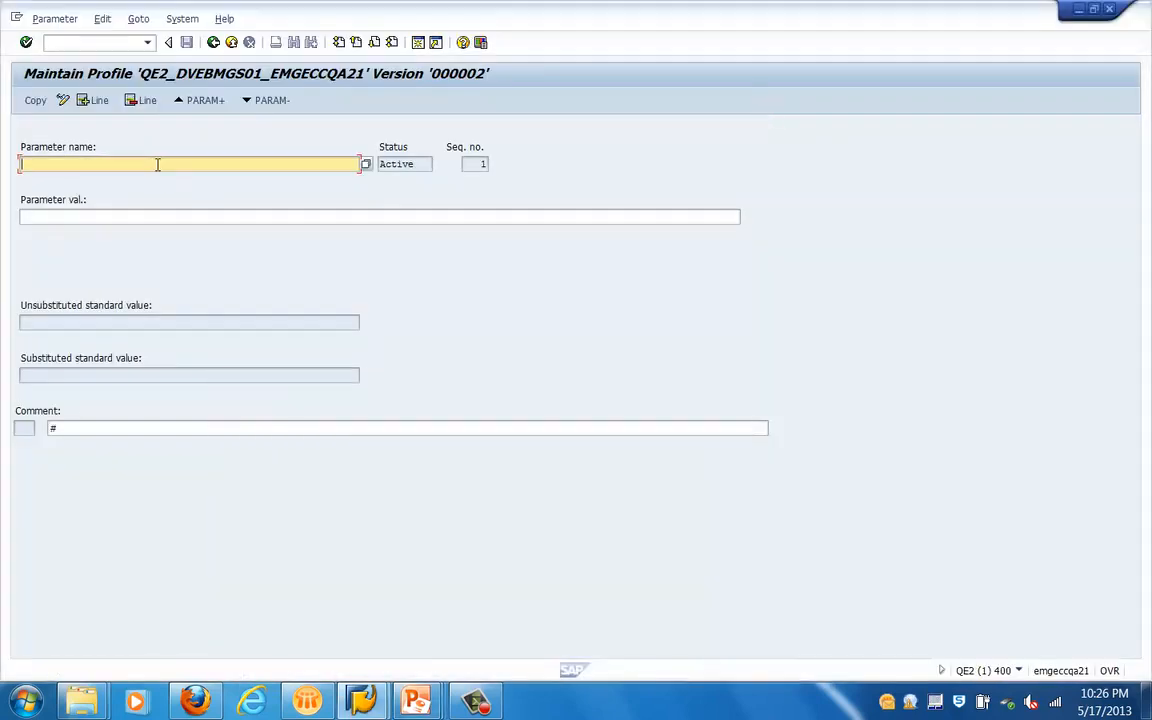
key("ctrl+v")
key("Return")
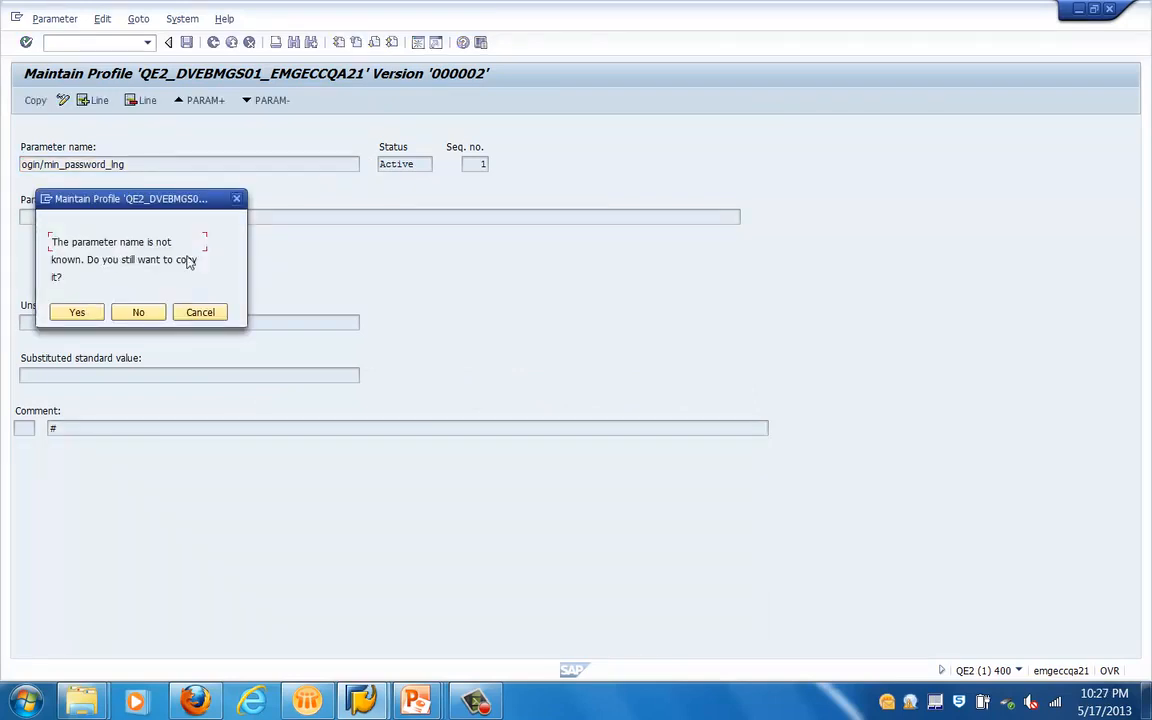
left_click(84, 313)
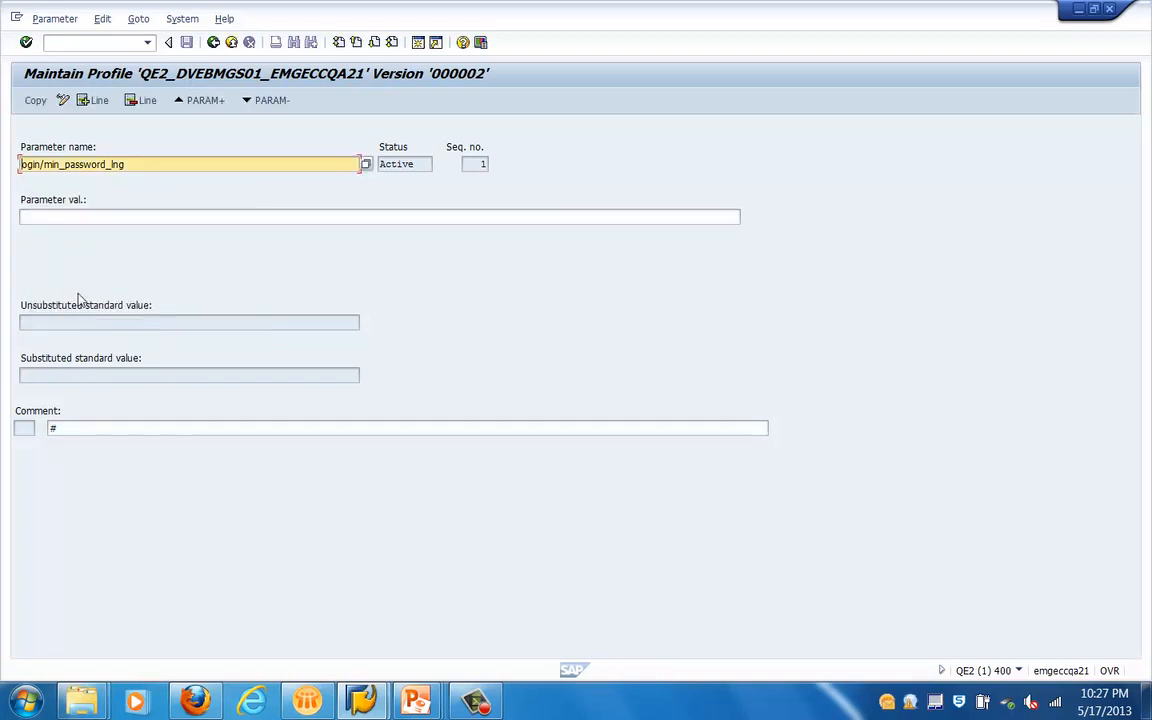
left_click(57, 212)
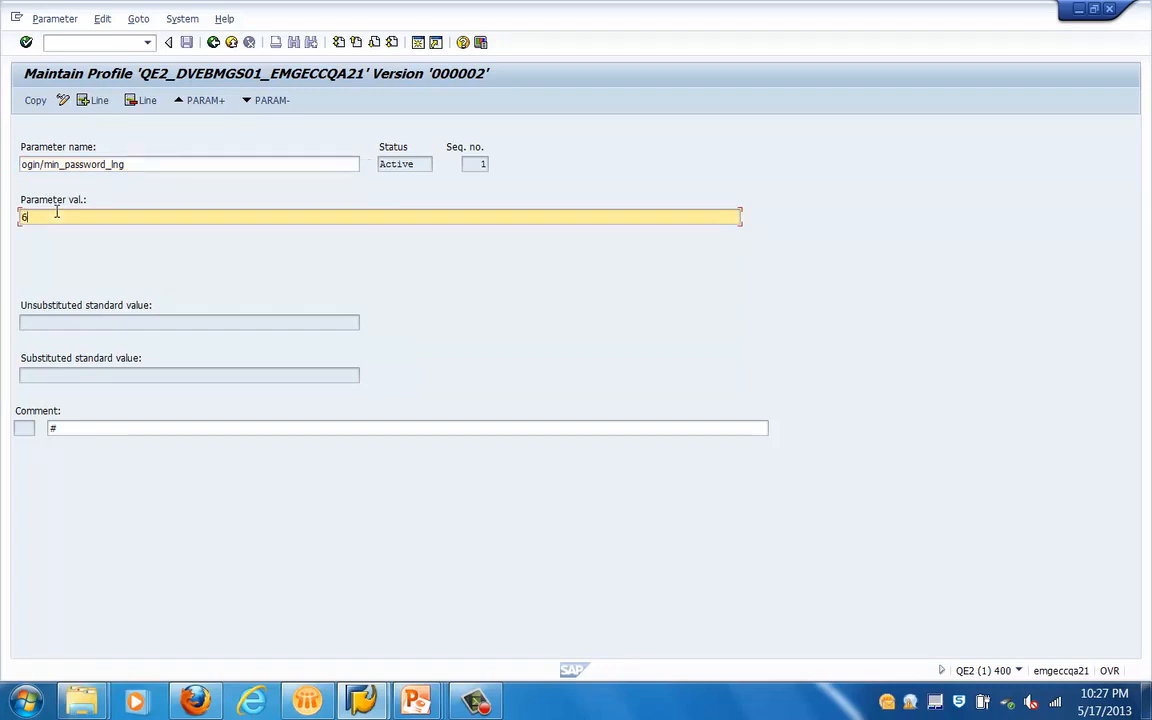
left_click(31, 103)
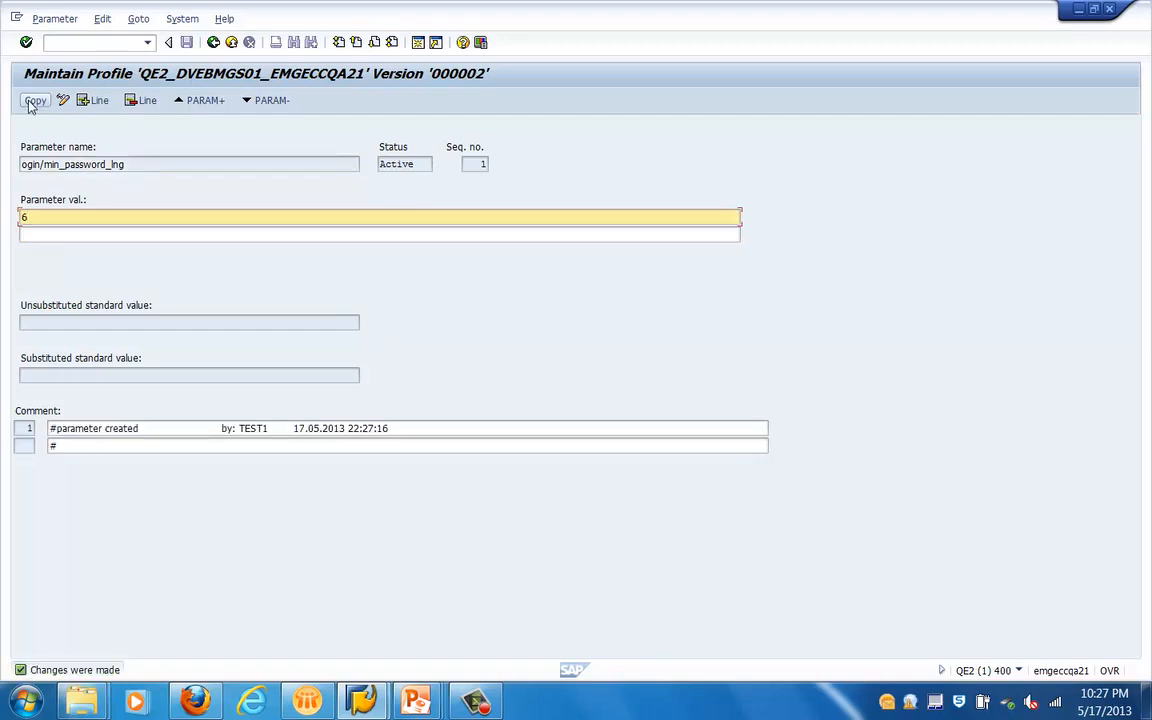
- Return to the parameter list and leave the profile maintenance without saving the changes
left_click(214, 43)
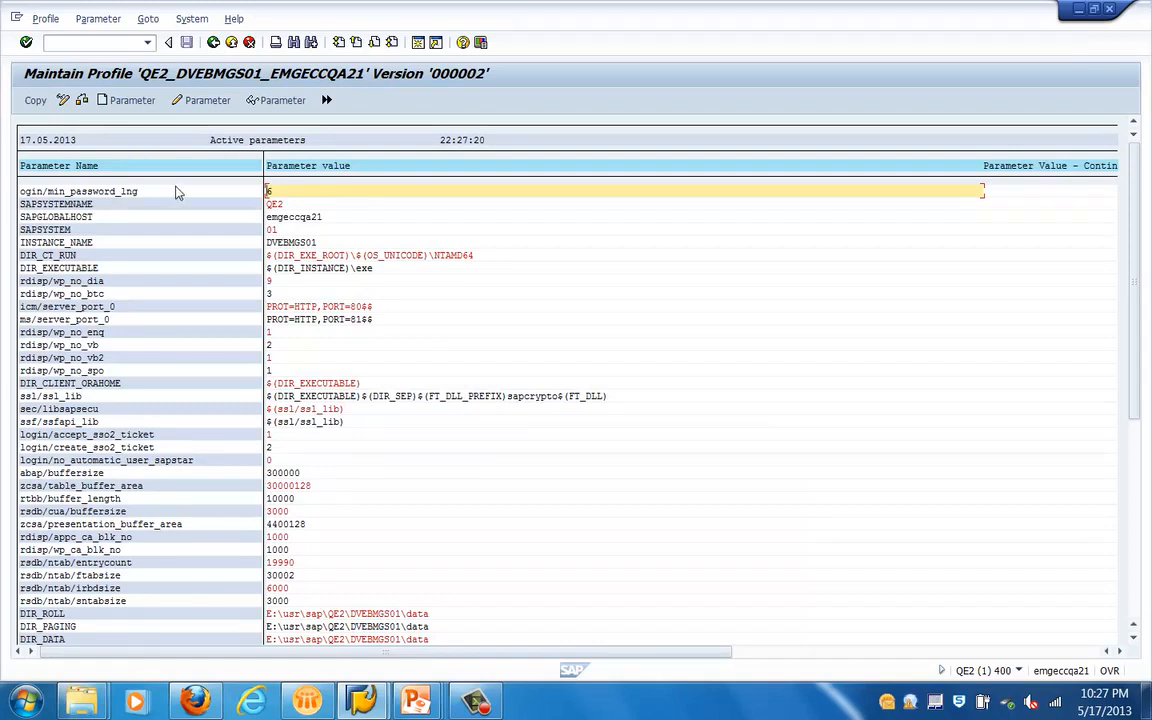
left_click(214, 43)
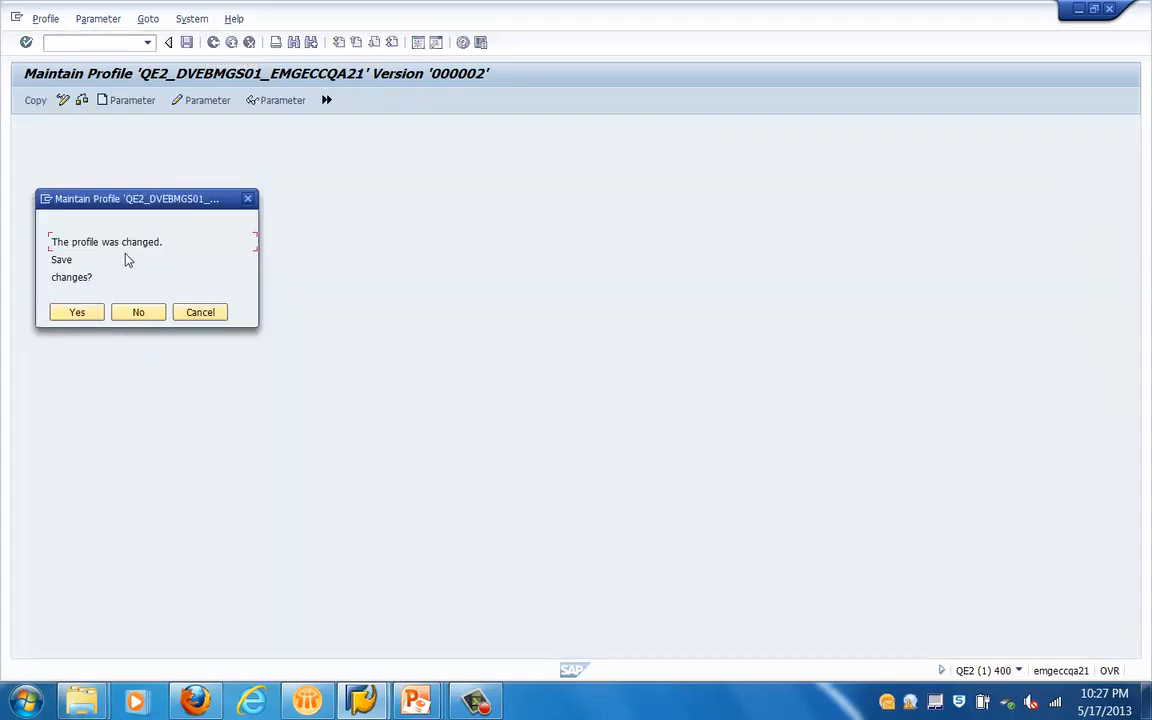
left_click(139, 313)
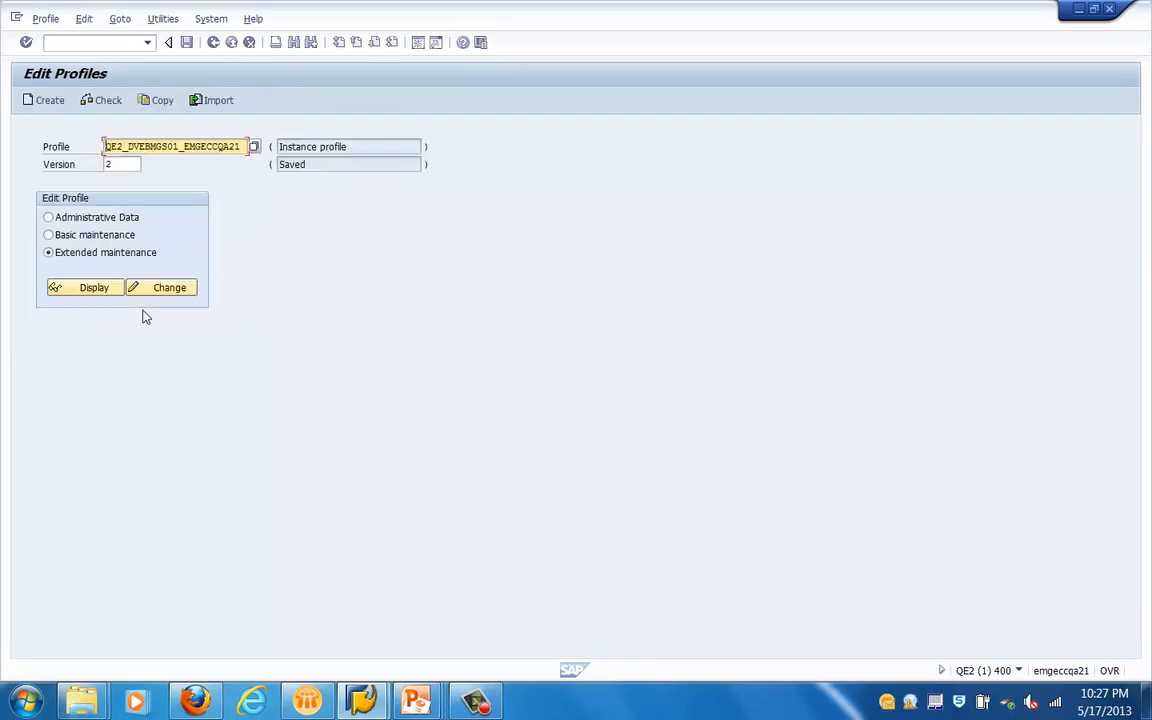
- Leave the profile editing screen and open the Maintain Profile Parameters transaction from SAP Easy Access
left_click(213, 42)
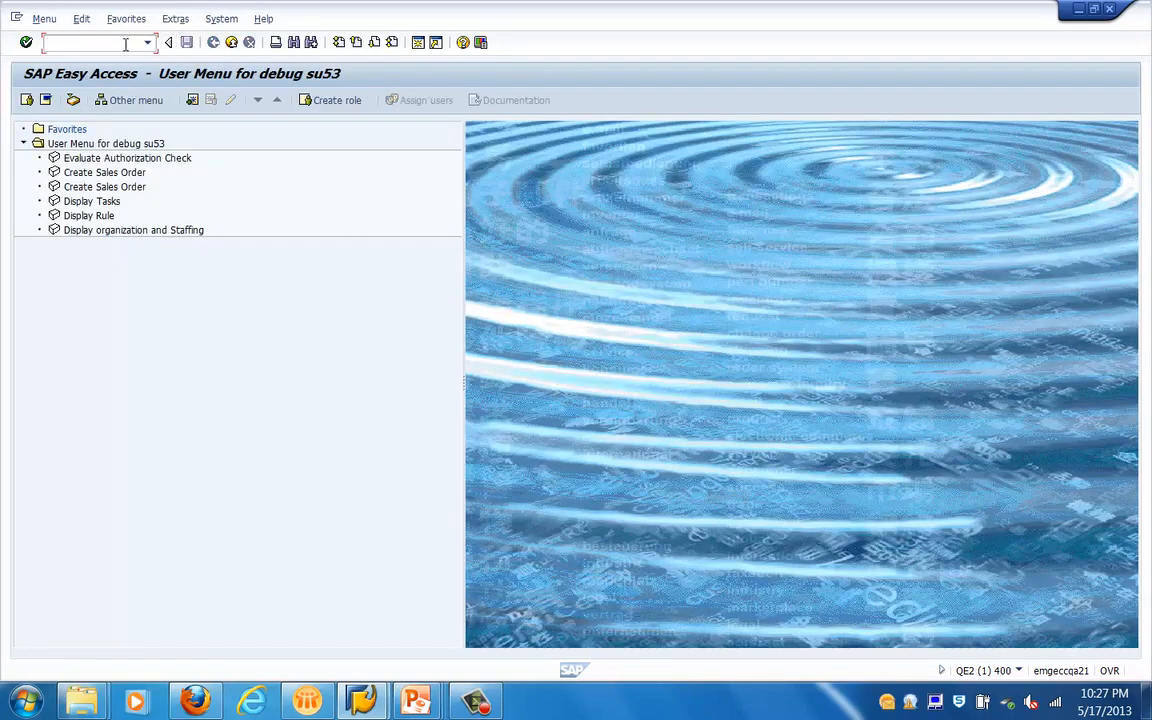
type("/z10")
key("BackSpace")
type("1")
key("Return")
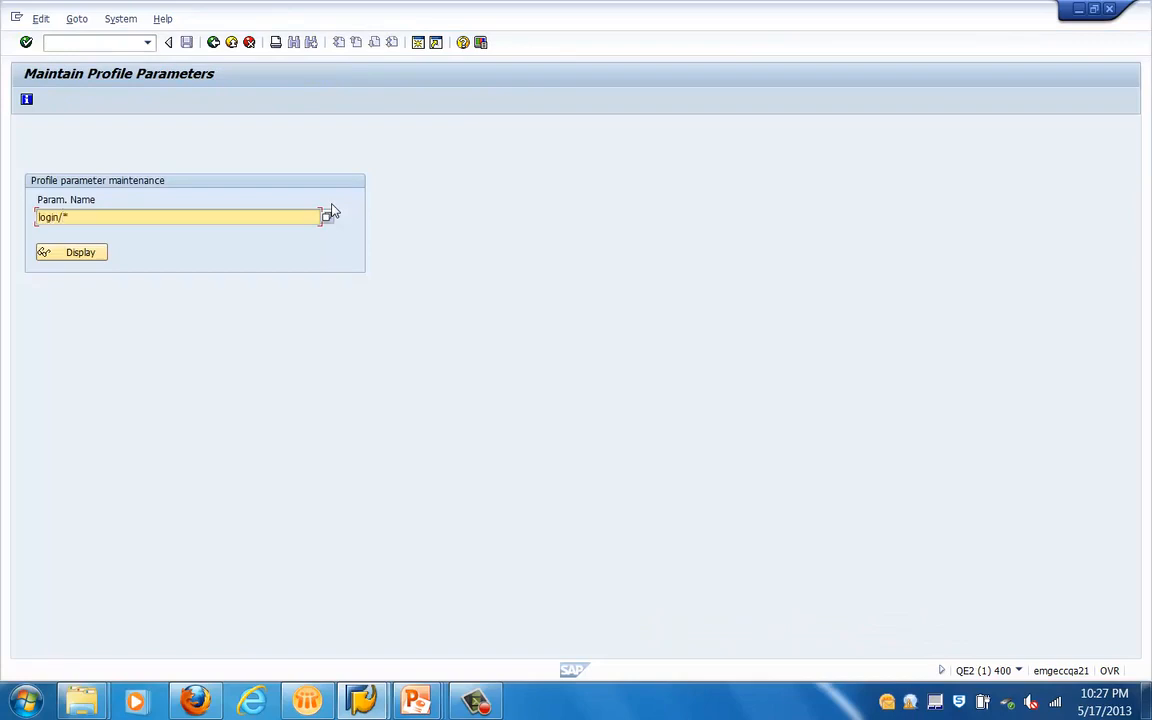
- List the available parameter names matching login/* and examine the password-related entries through the whole list
key("F4")
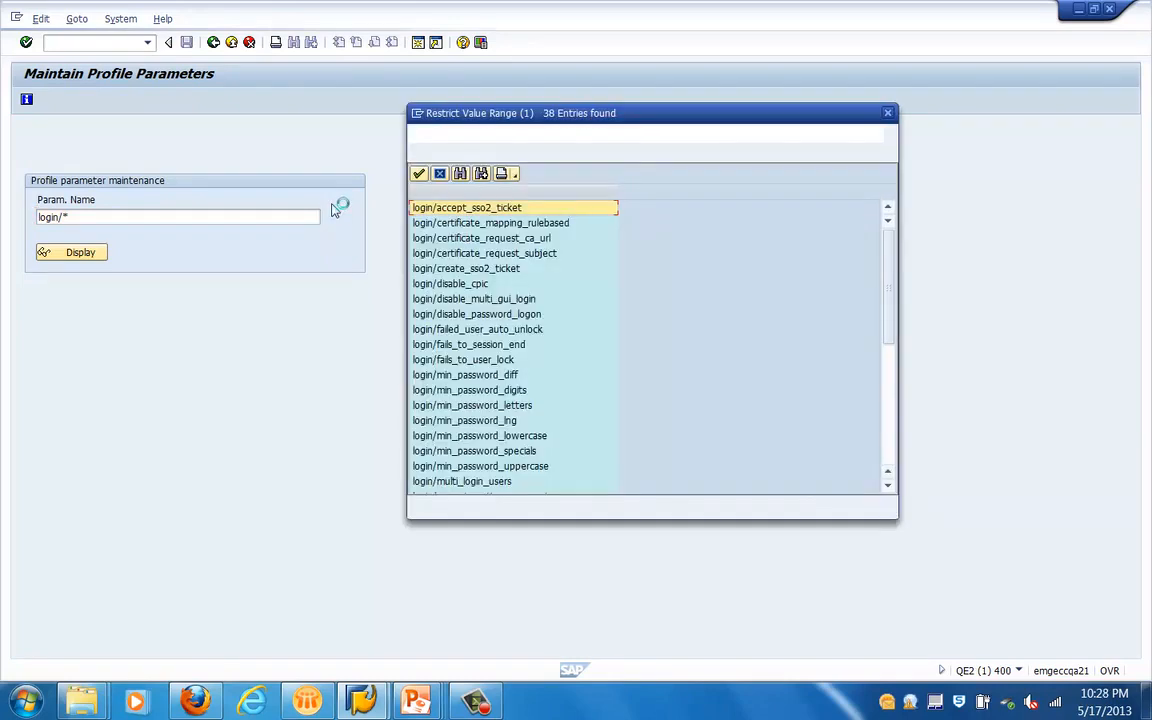
left_click(890, 445)
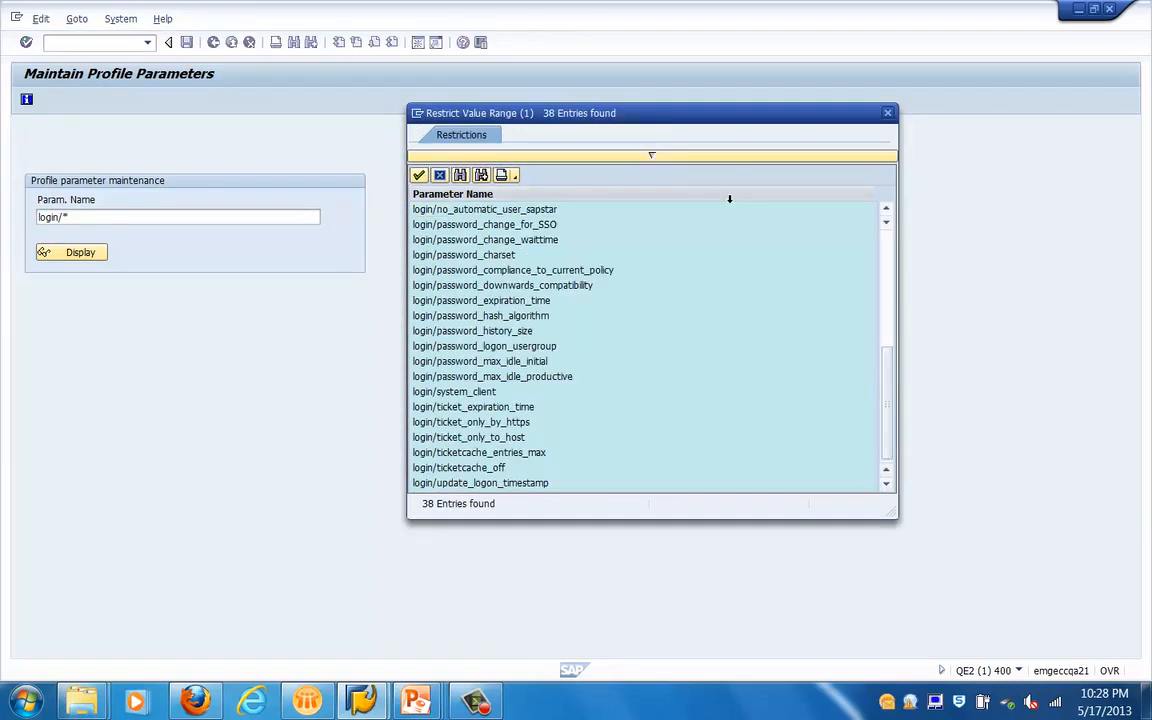
left_click(450, 391)
left_click(468, 348)
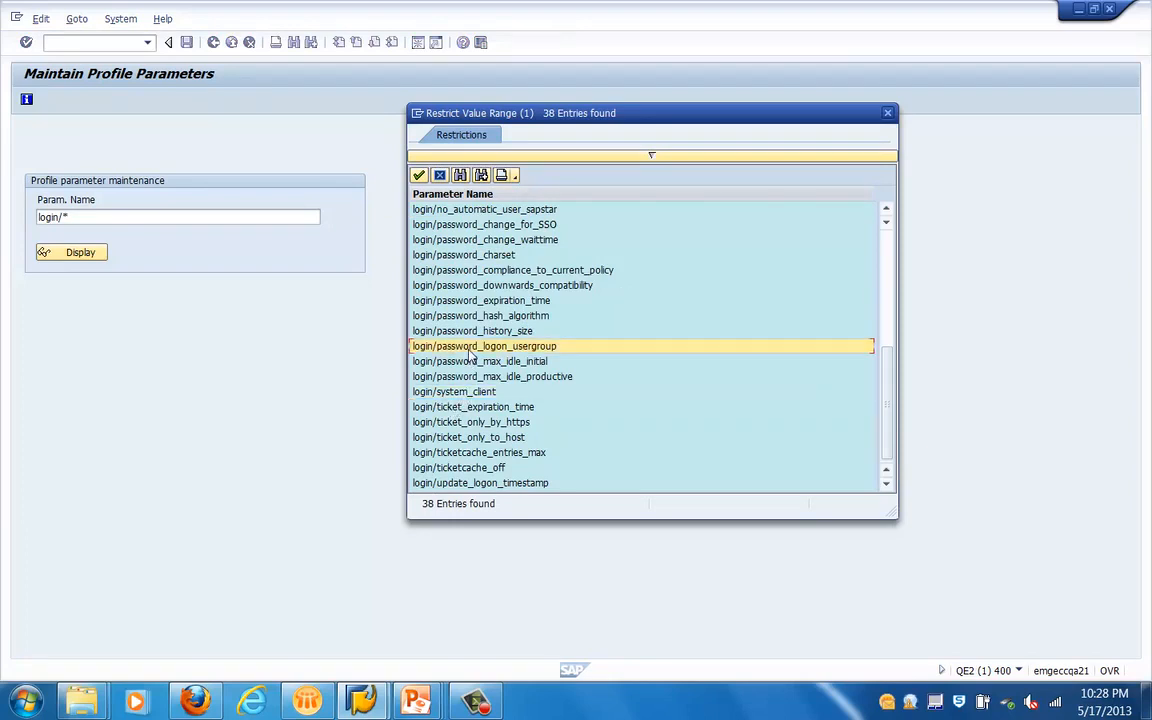
left_click(467, 333)
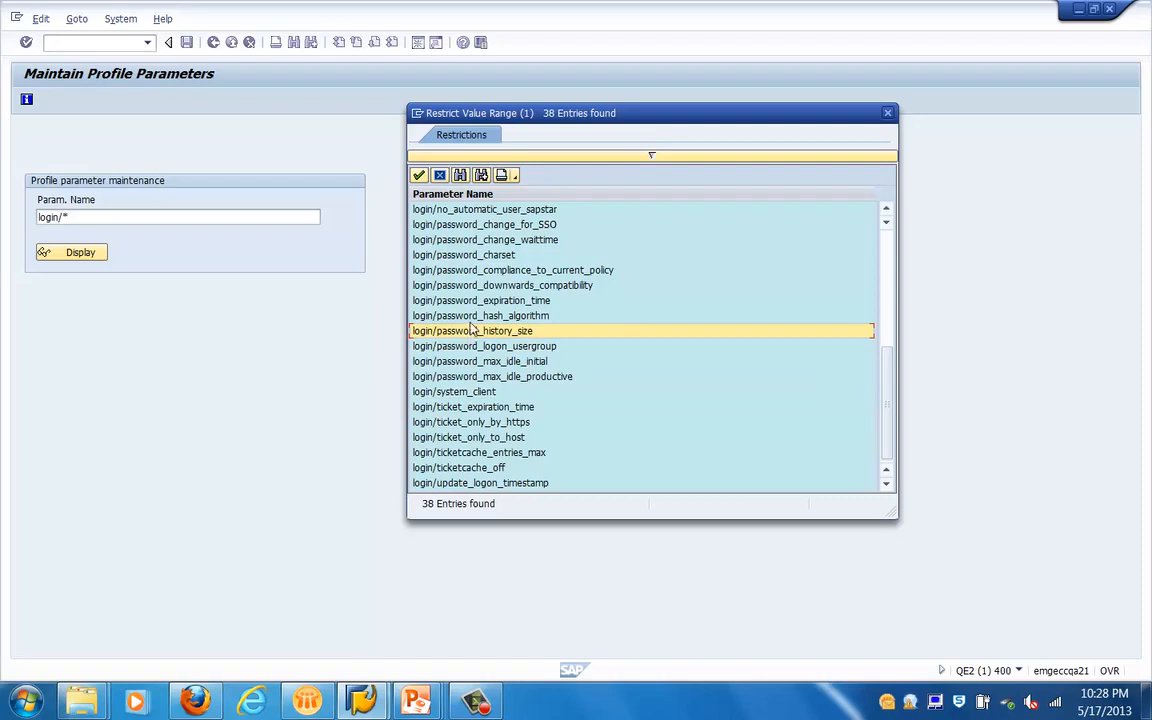
left_click(438, 316)
left_click(455, 285)
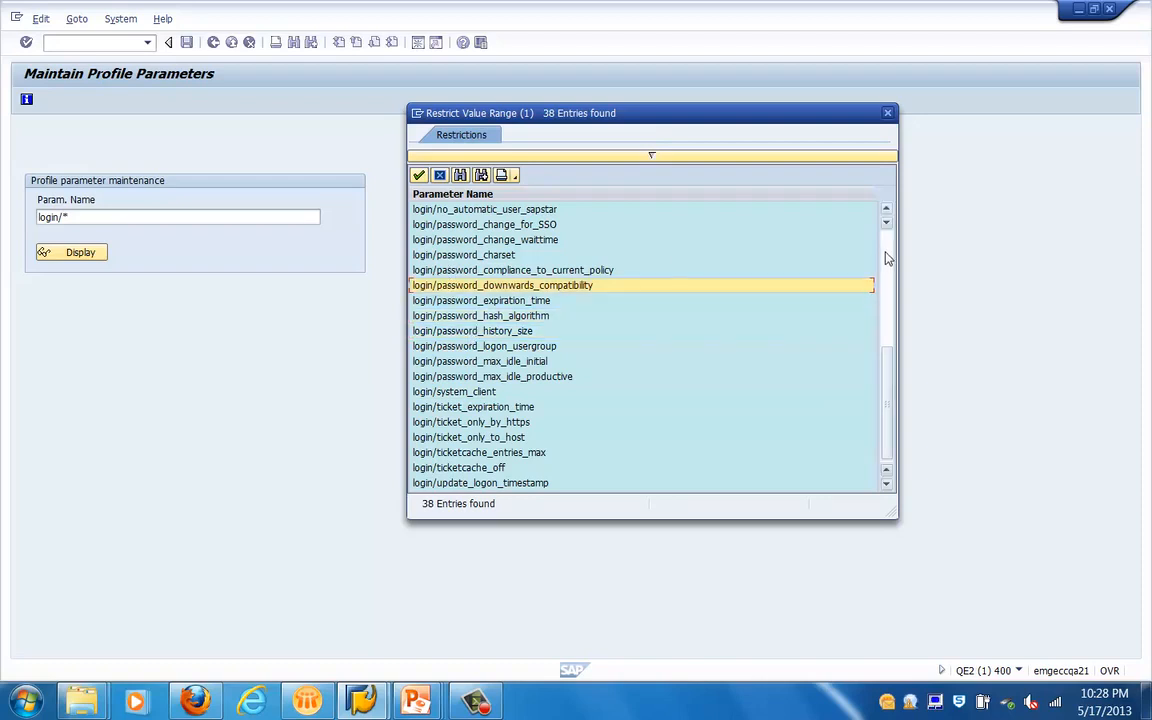
left_click(886, 257)
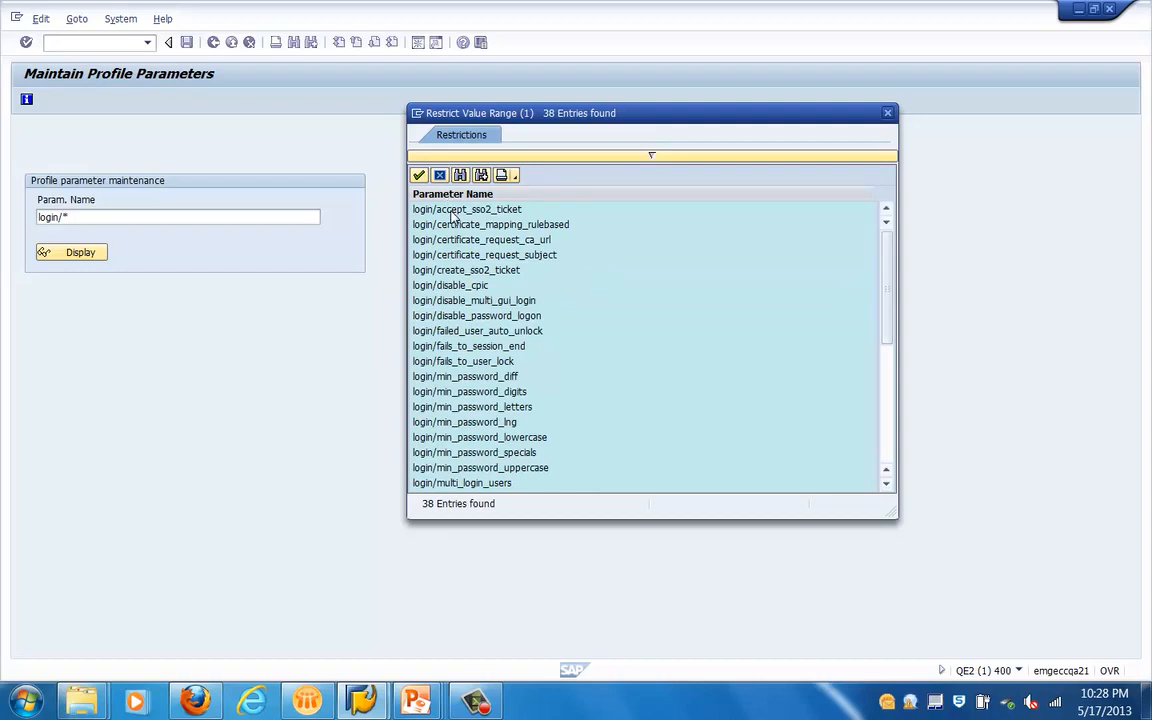
- Choose login/min_password_diff from the value list as the parameter name
left_click(468, 347)
left_click(476, 362)
double_click(484, 377)
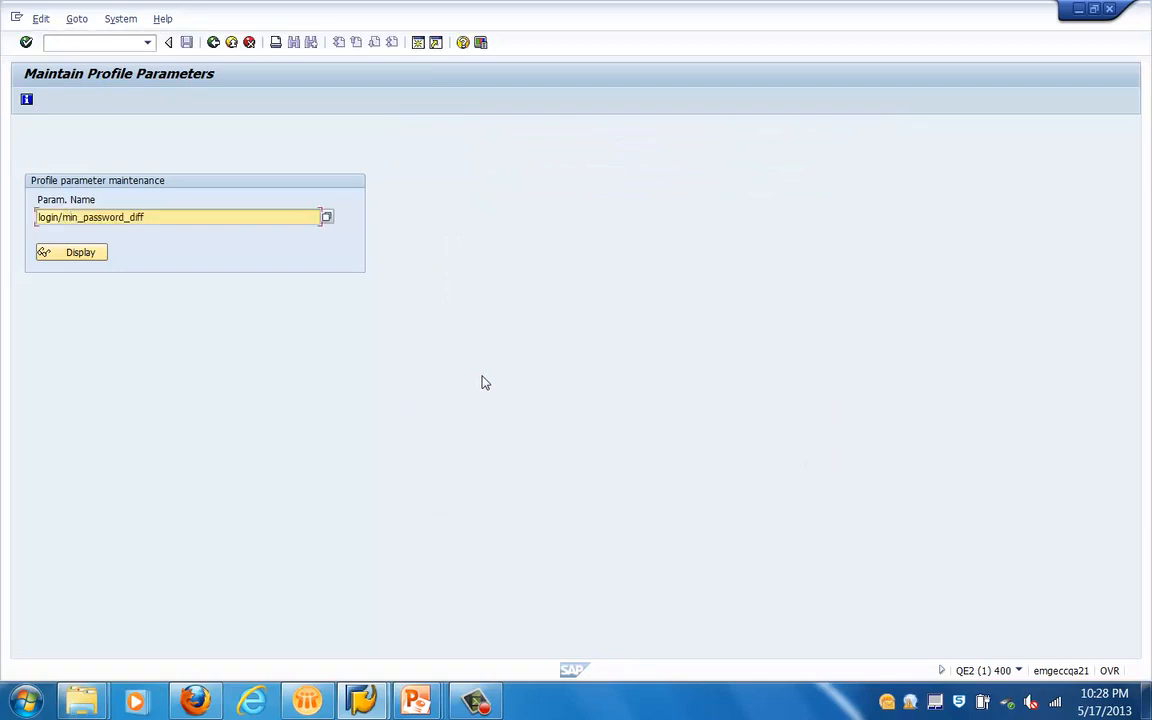
- Display the attributes of login/min_password_diff, examine its short description and minimum value, and return to the parameter selection
left_click(76, 255)
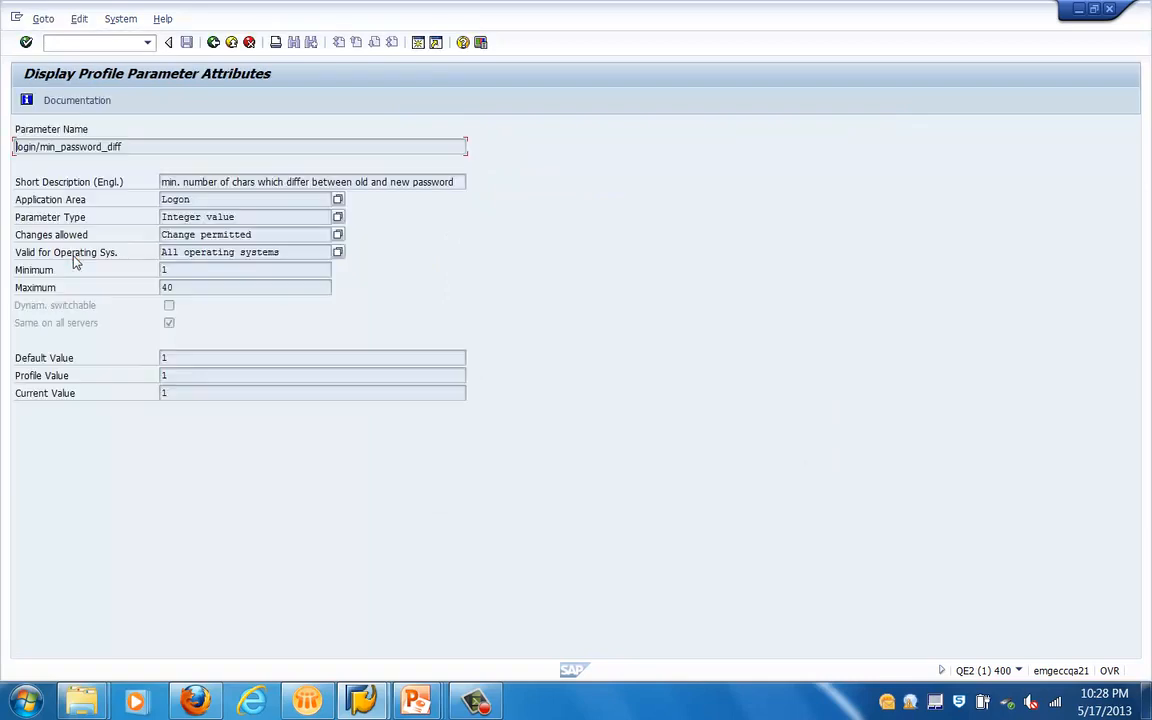
double_click(192, 182)
left_click_drag(358, 208, 478, 160)
left_click(256, 272)
left_click(214, 42)
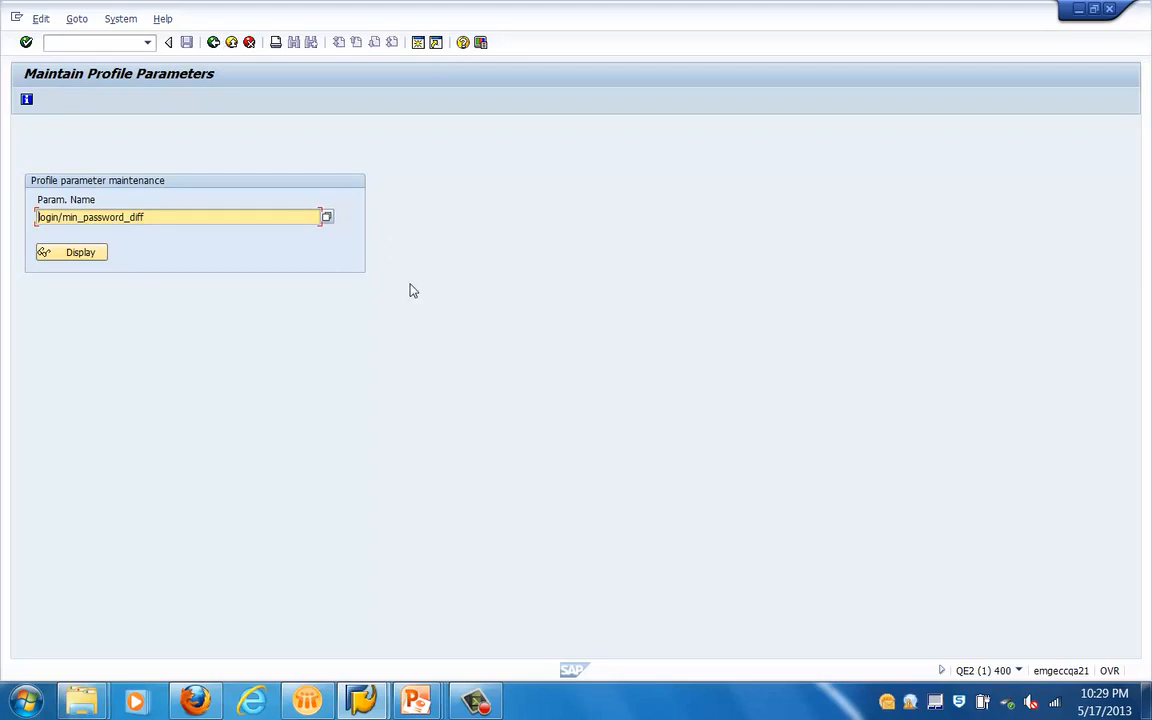
left_click(476, 703)
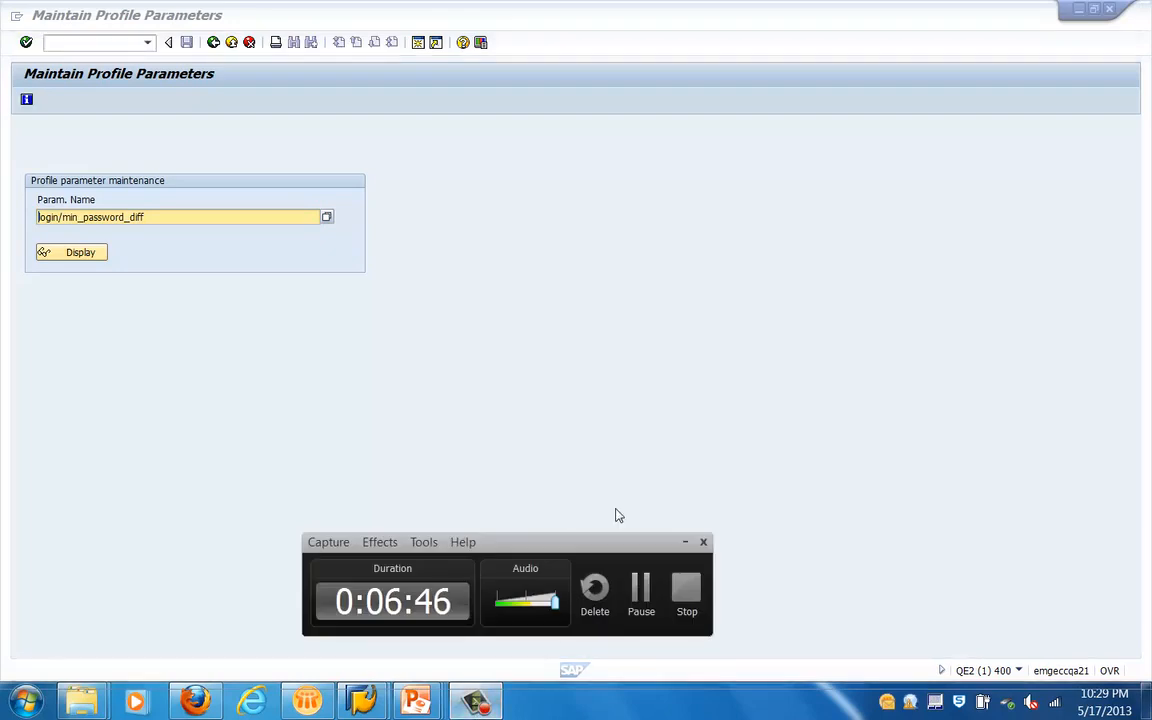